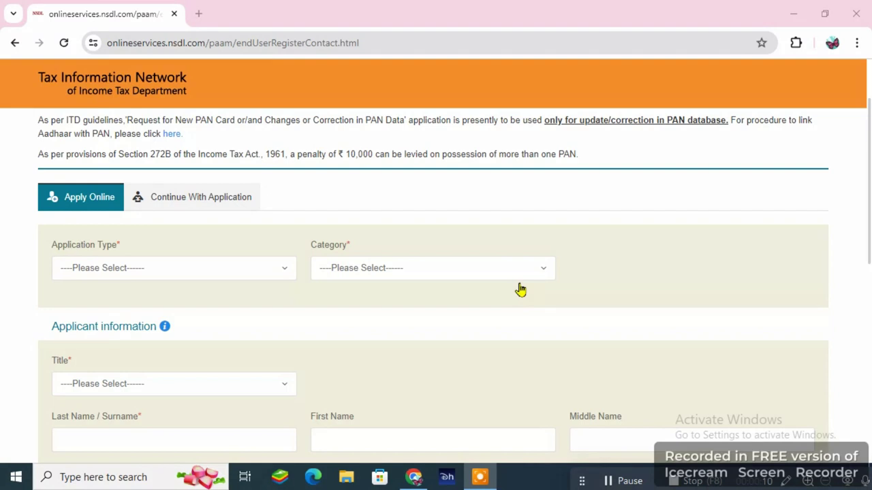
scroll(521, 290, "down", 1)
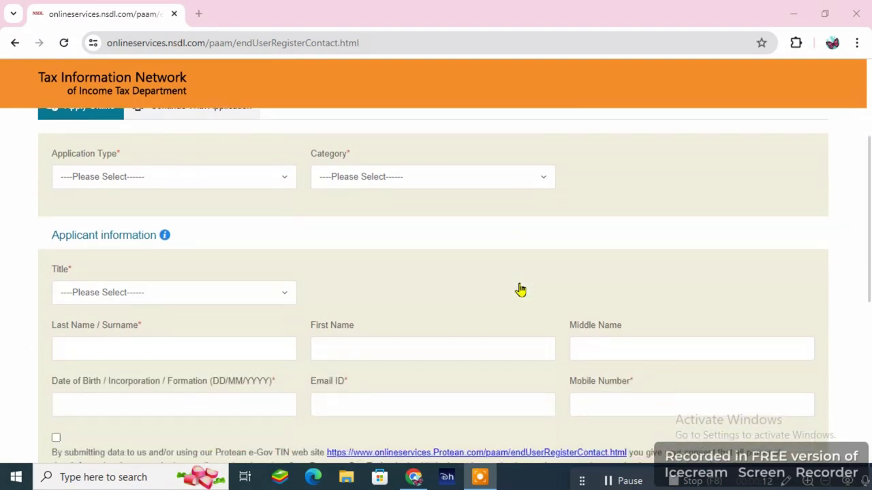
scroll(521, 290, "down", 2)
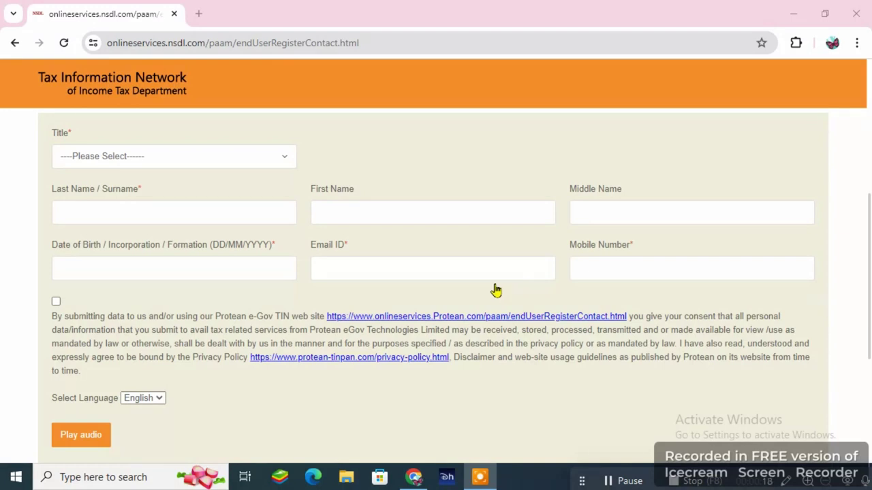
scroll(406, 320, "up", 4)
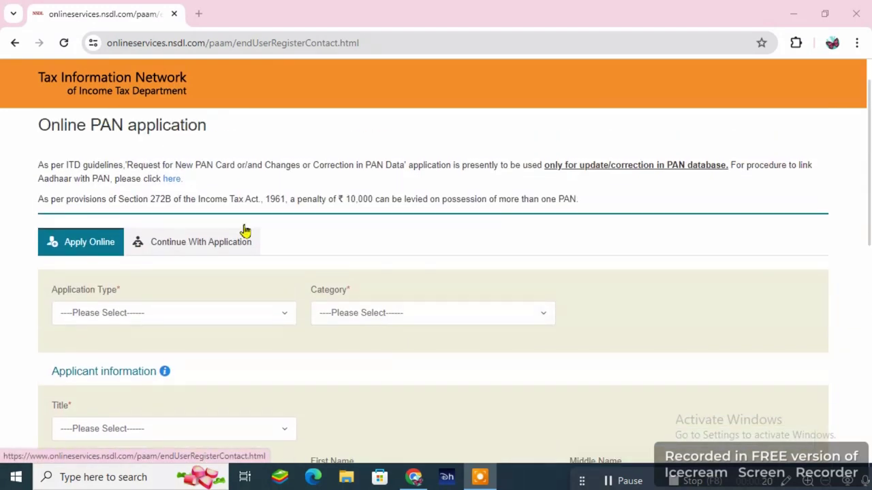
Search Google for "pan card" in a new browser tab and open the "Online PAN application - NSDL" result
left_click(197, 15)
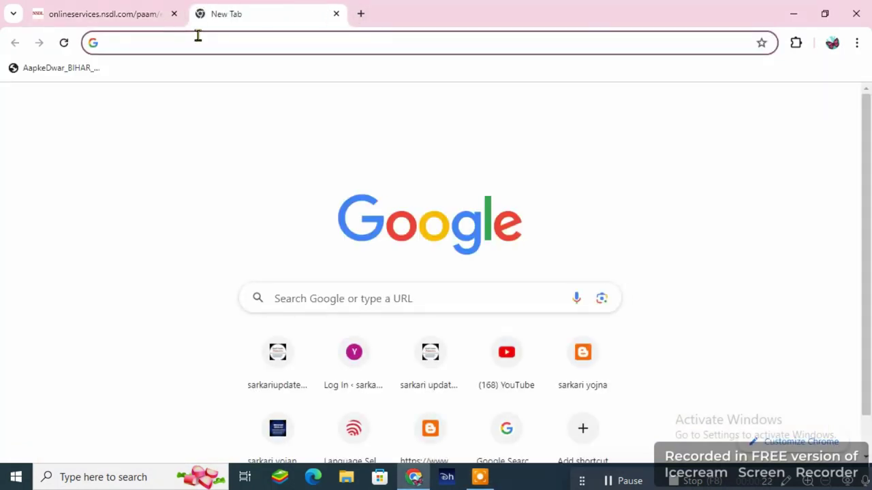
left_click(197, 39)
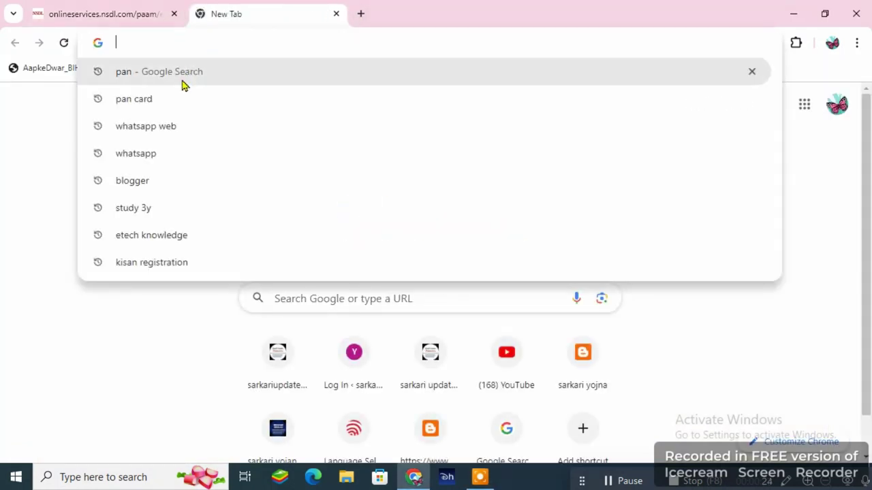
left_click(173, 99)
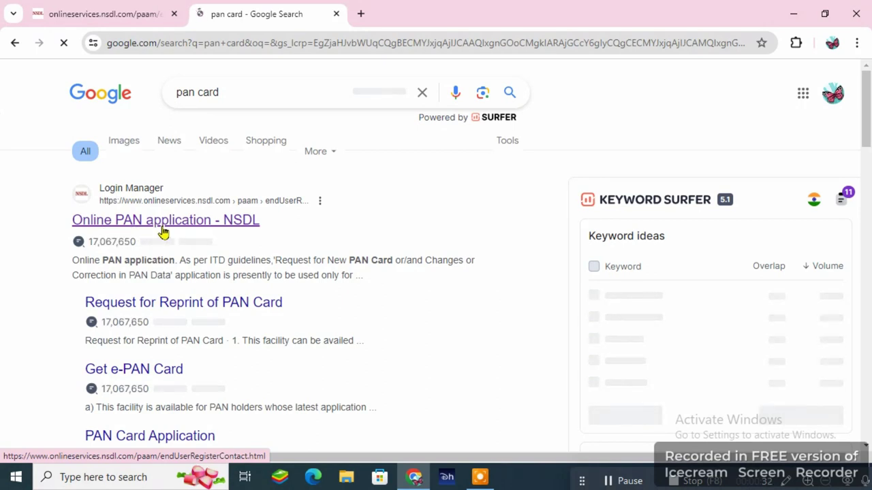
left_click(242, 225)
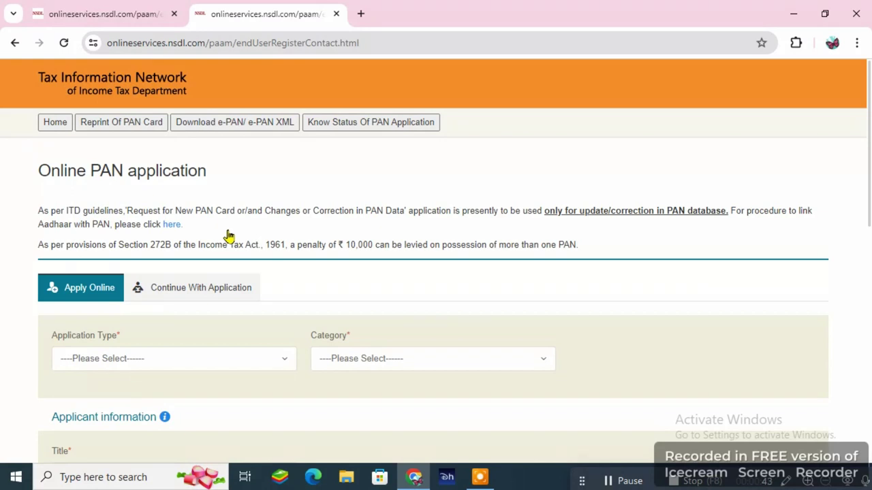
Set the application type to "New PAN - Indian Citizen (Form 49A)" and the category to INDIVIDUAL
scroll(213, 210, "down", 1)
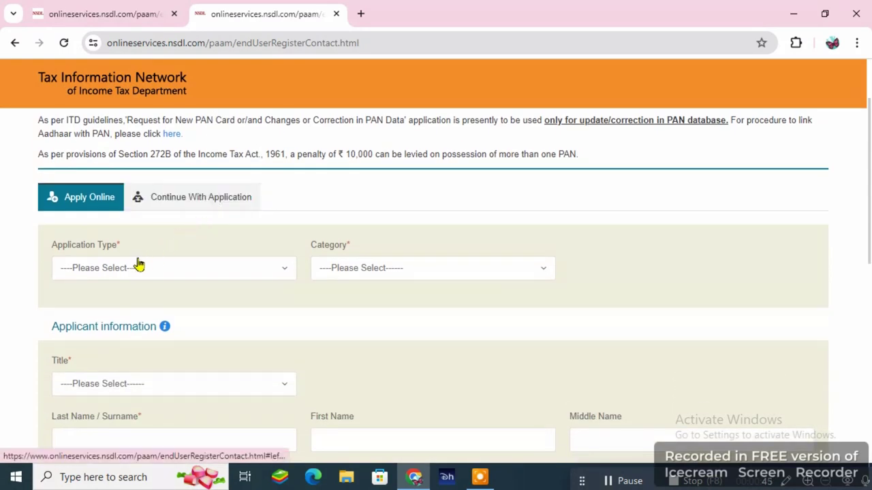
left_click(236, 270)
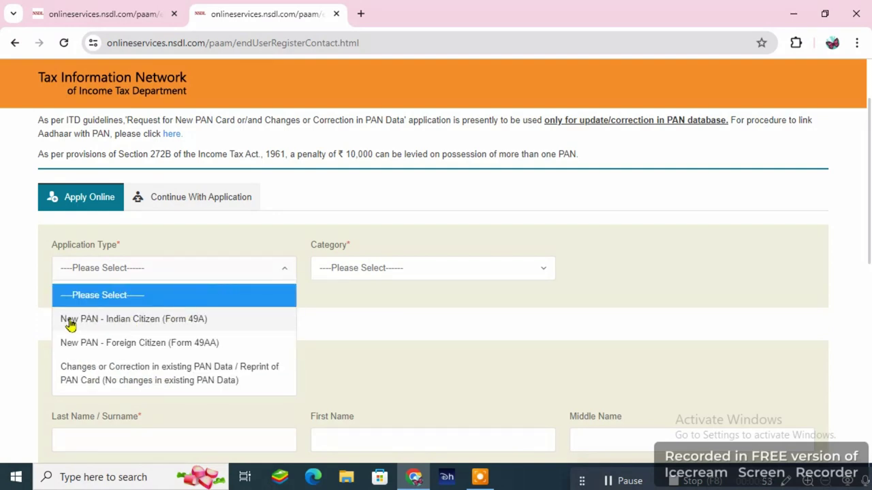
left_click(135, 324)
left_click(414, 273)
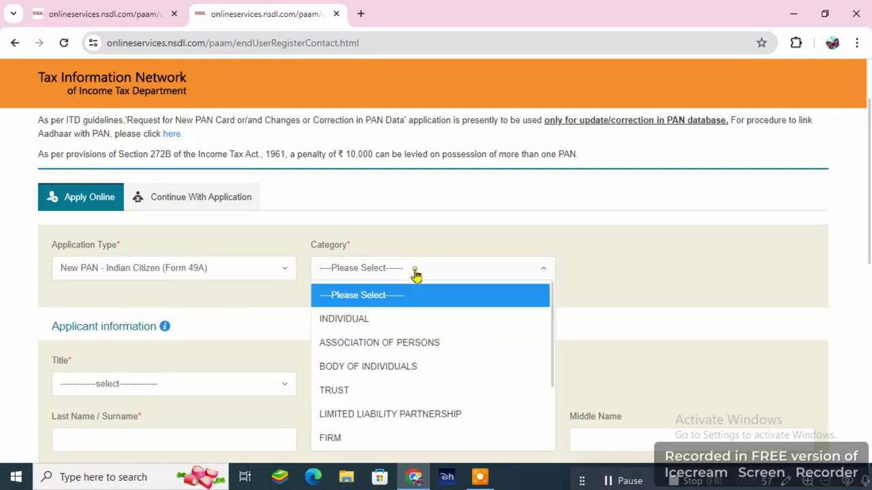
left_click(368, 320)
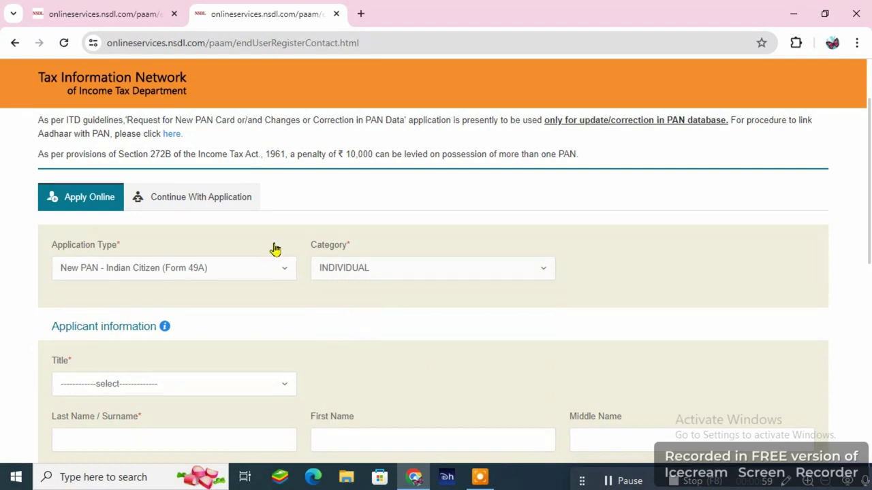
Set the applicant's title to Shri and go through the surname and middle name fields
scroll(267, 226, "down", 1)
scroll(267, 226, "down", 1)
left_click(202, 255)
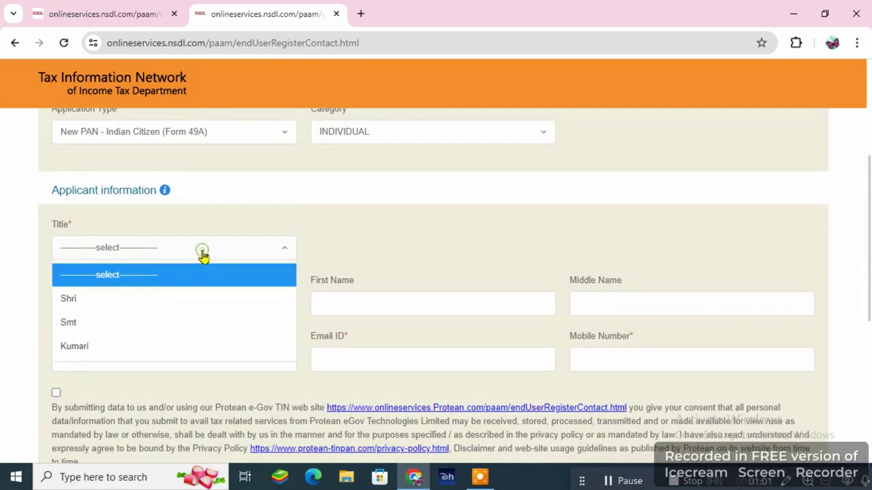
left_click(93, 303)
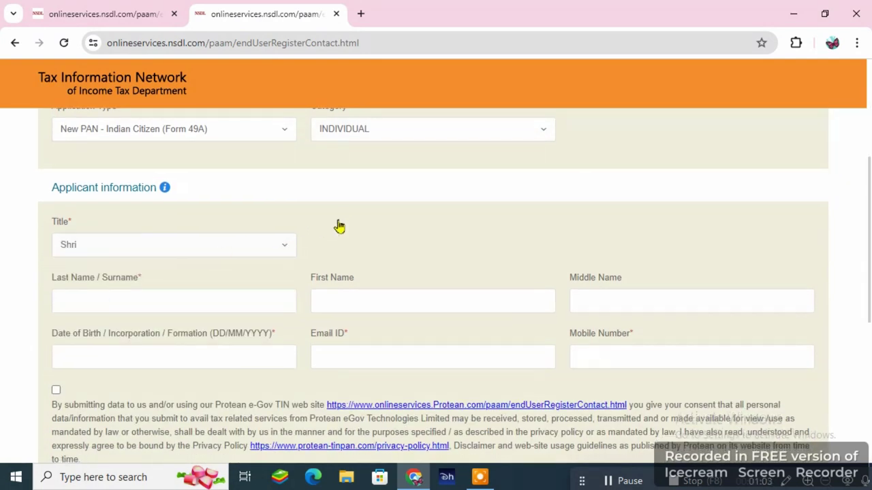
scroll(291, 234, "down", 1)
left_click(187, 219)
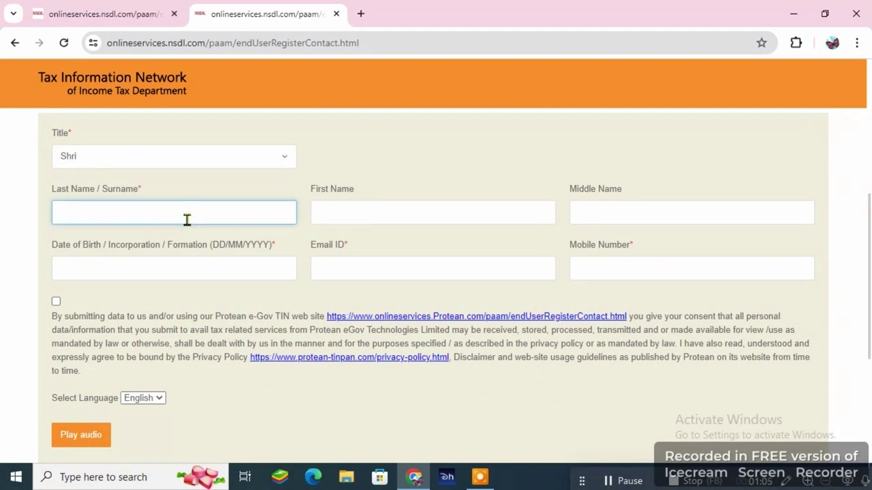
left_click(608, 214)
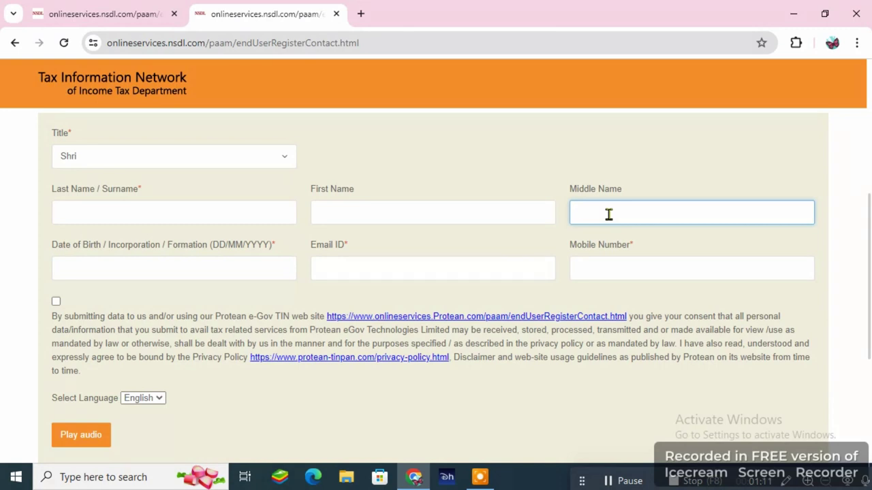
Pick the applicant's date of birth in the calendar and go on to the email ID and mobile number fields
left_click(212, 271)
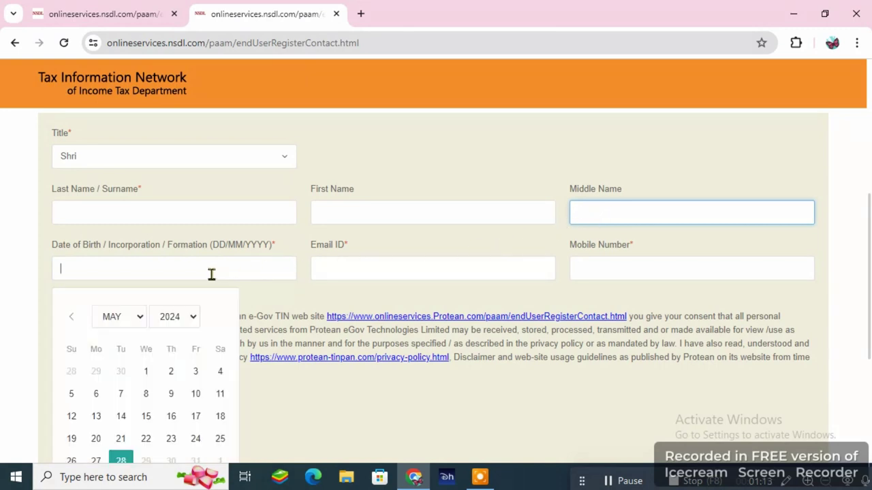
left_click(196, 312)
scroll(180, 263, "up", 5)
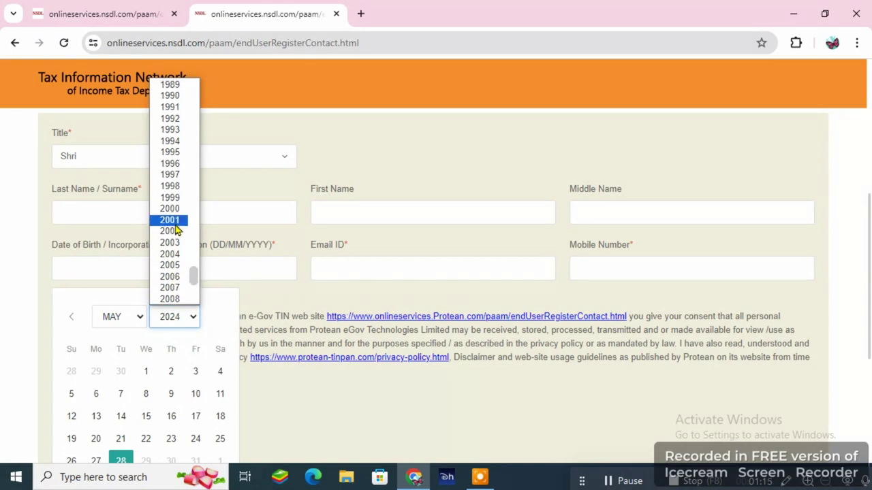
left_click(176, 223)
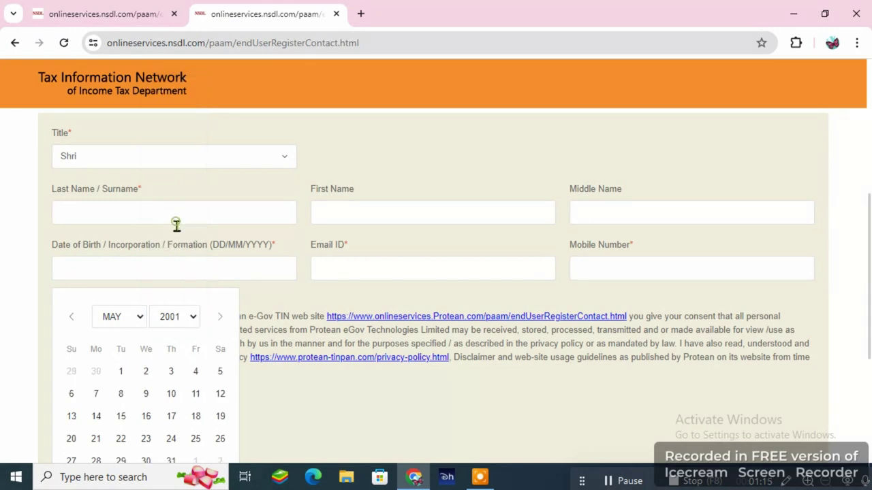
left_click(196, 318)
scroll(177, 252, "up", 8)
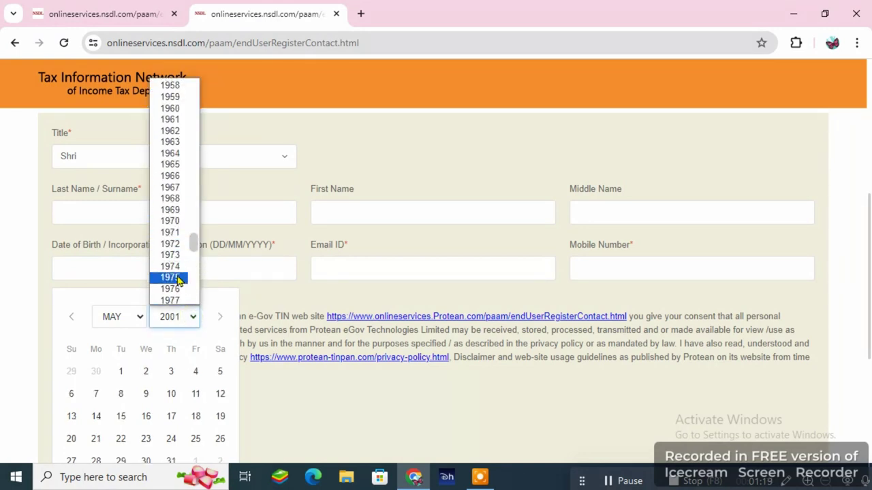
left_click(178, 277)
left_click(196, 395)
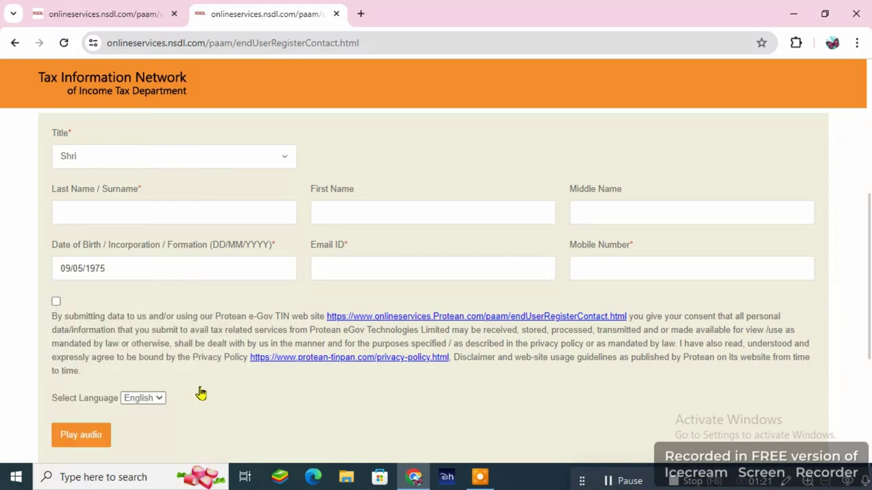
left_click(361, 270)
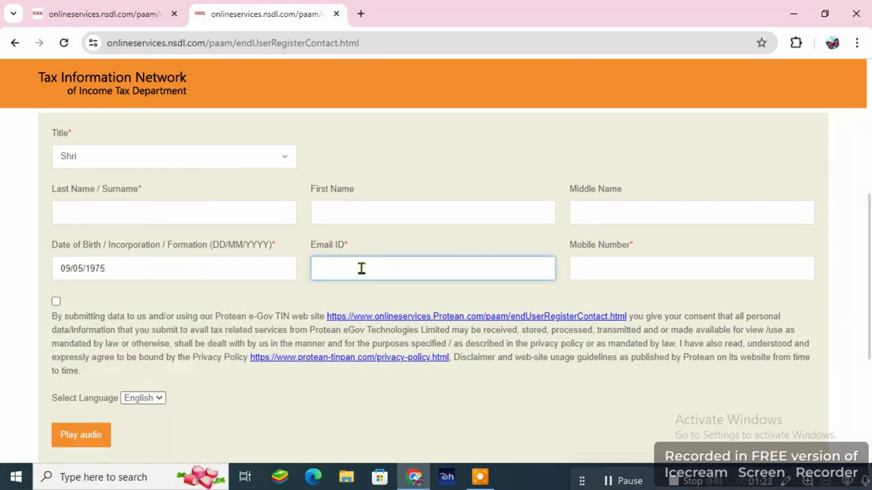
left_click(634, 269)
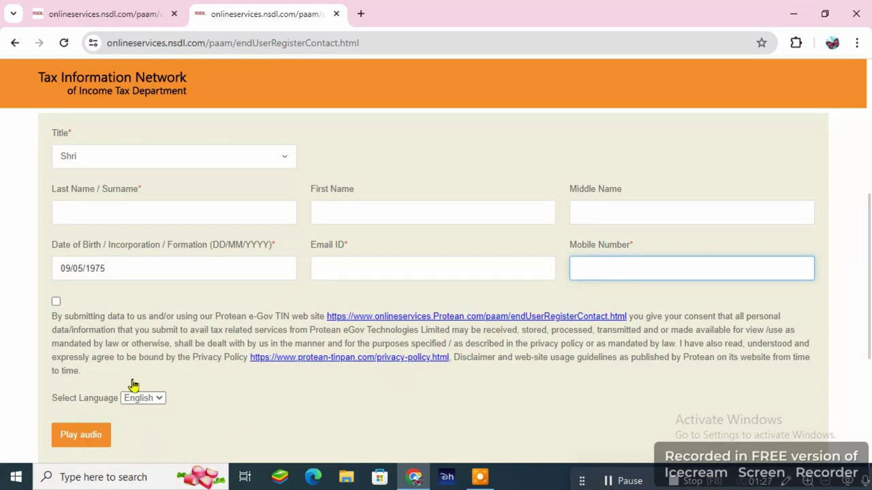
Complete the reCAPTCHA verification and submit the initial PAN application form
scroll(139, 394, "down", 1)
scroll(147, 395, "down", 2)
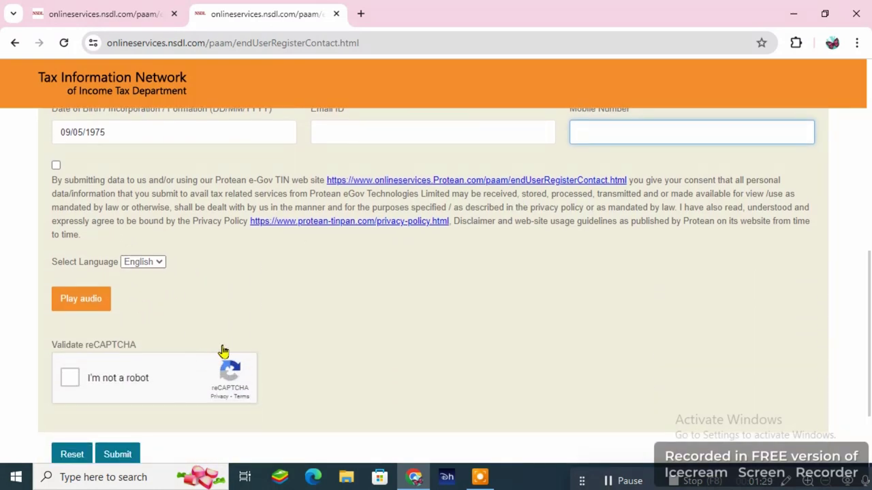
left_click(72, 380)
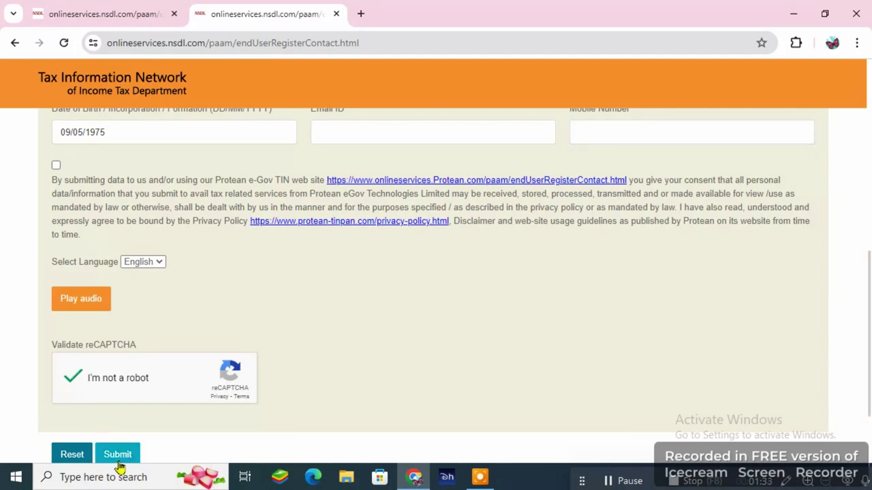
scroll(420, 329, "down", 3)
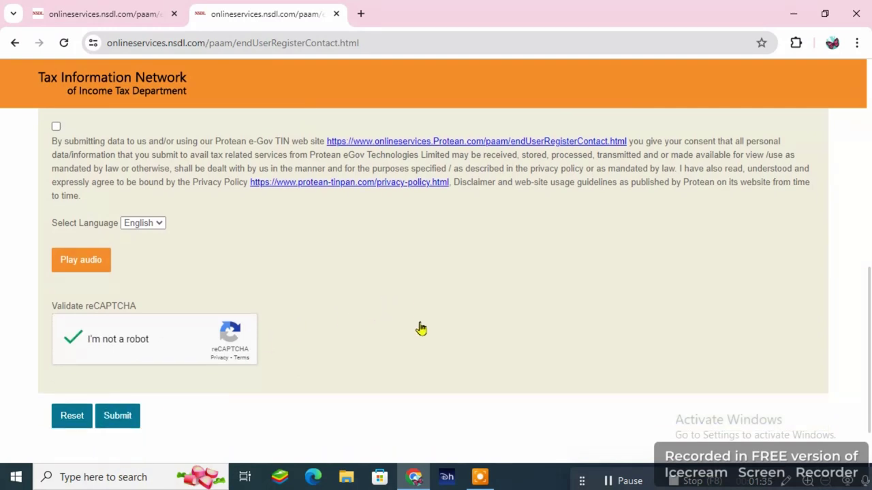
left_click(113, 339)
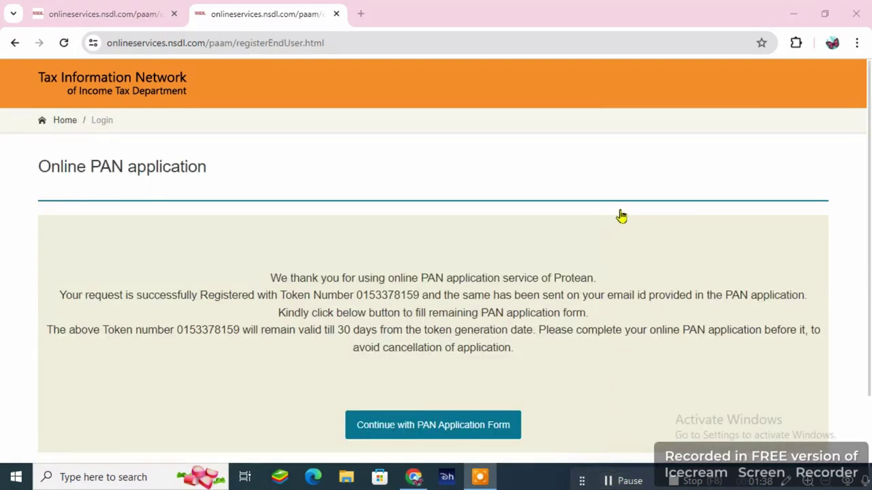
Continue to the PAN application form and review the document submission, physical PAN card and Aadhaar options under Personal Details
scroll(621, 218, "down", 1)
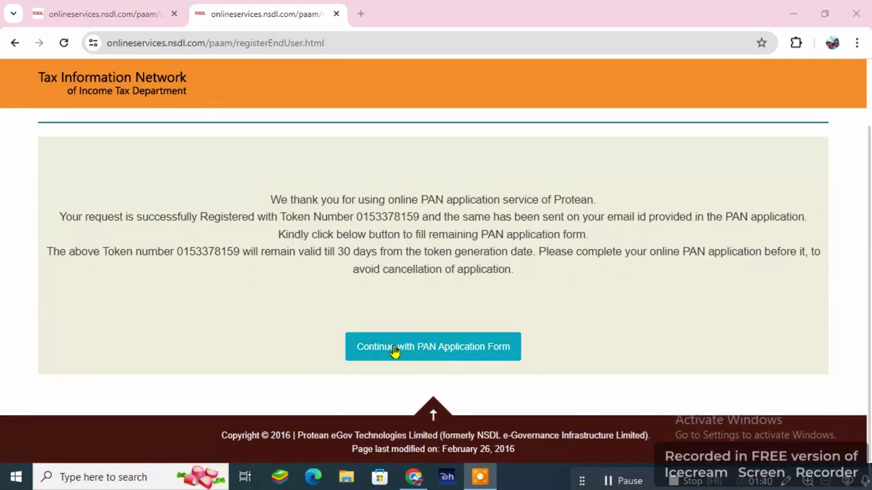
left_click(447, 358)
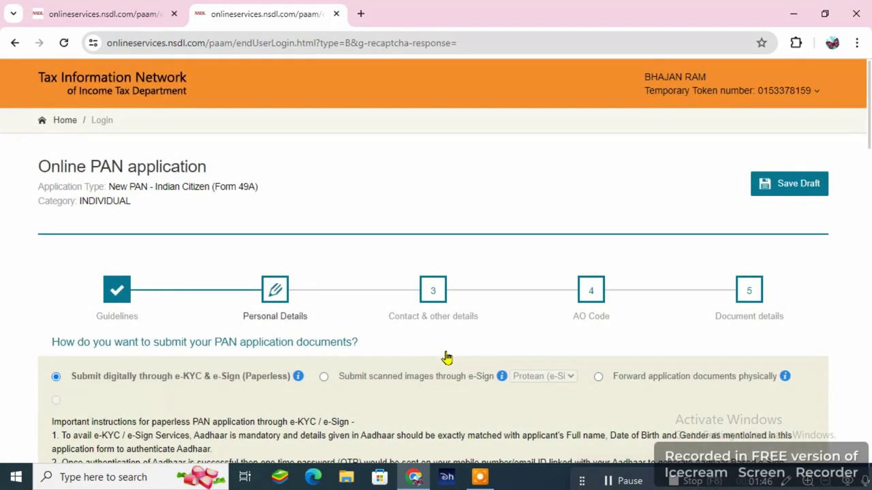
scroll(438, 222, "down", 1)
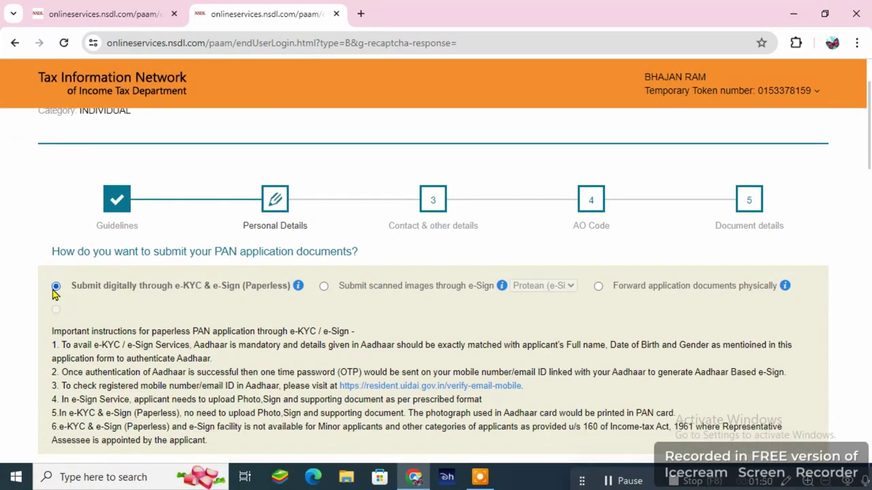
scroll(204, 245, "down", 4)
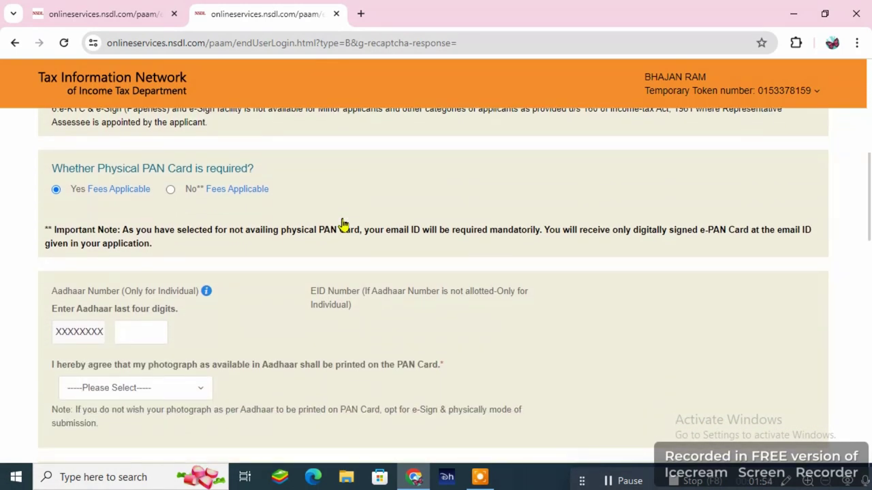
scroll(343, 225, "down", 1)
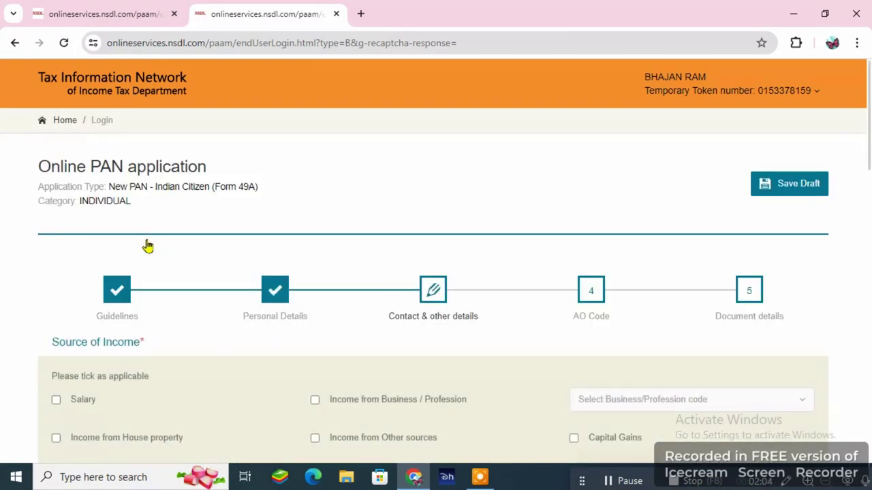
Choose Yes for printing the Aadhaar photograph on the PAN card and review the applicant's full name details
left_click(609, 480)
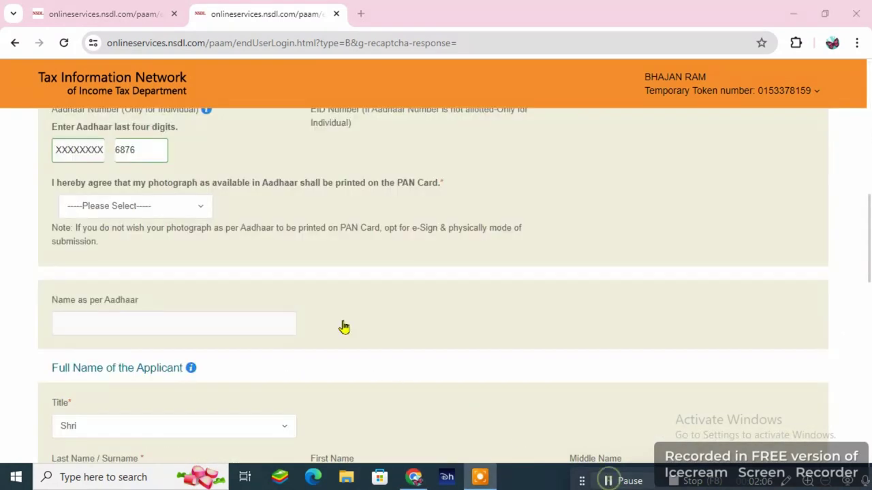
left_click(181, 213)
left_click(74, 258)
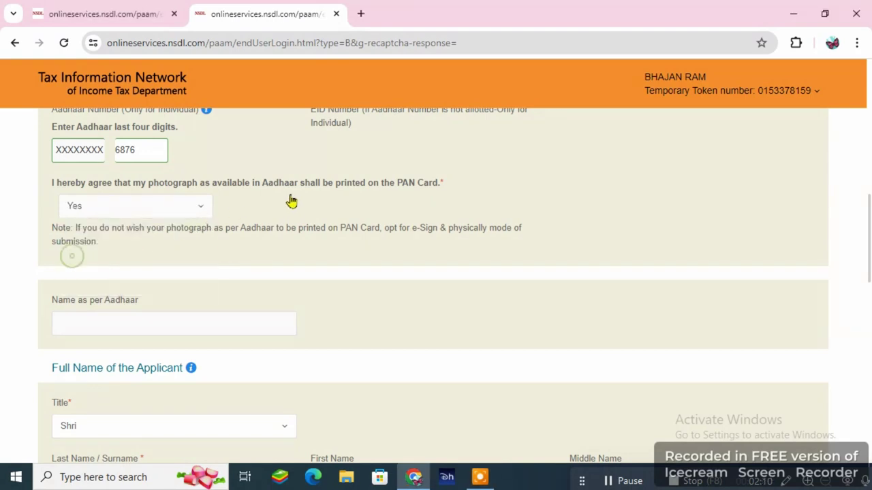
scroll(331, 194, "down", 2)
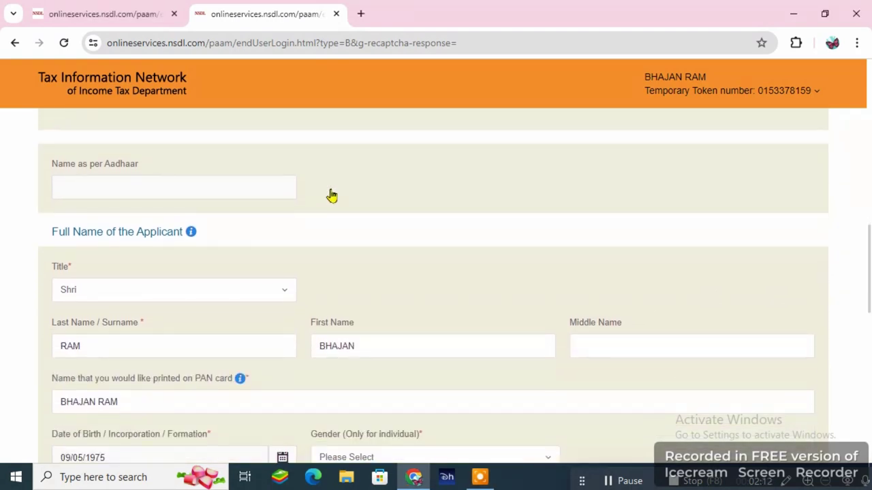
scroll(332, 196, "down", 3)
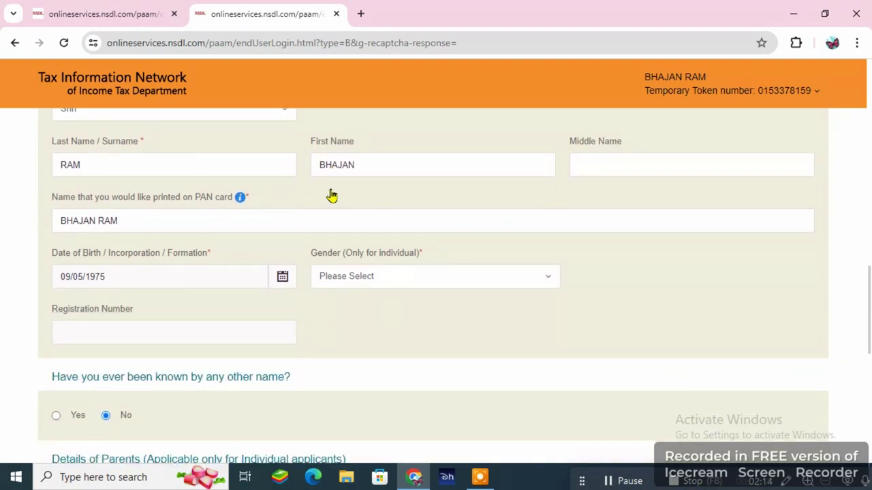
Set the applicant's gender to Male in the personal details
left_click(402, 288)
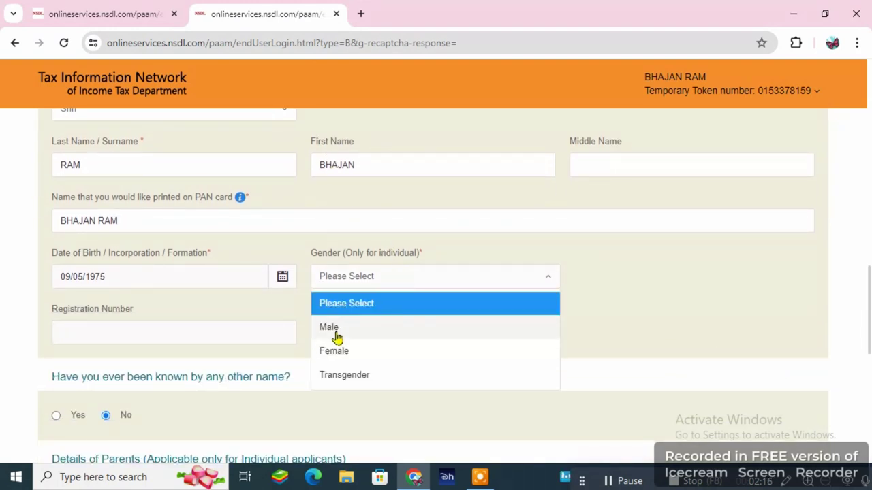
left_click(334, 329)
scroll(265, 301, "down", 3)
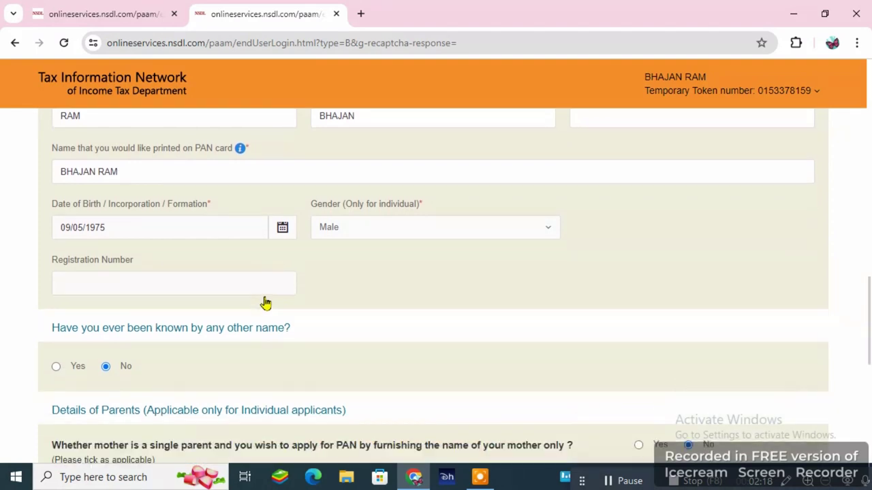
Fill in the father's last name and first name under Details of Parents and continue to the contact details
scroll(334, 295, "down", 2)
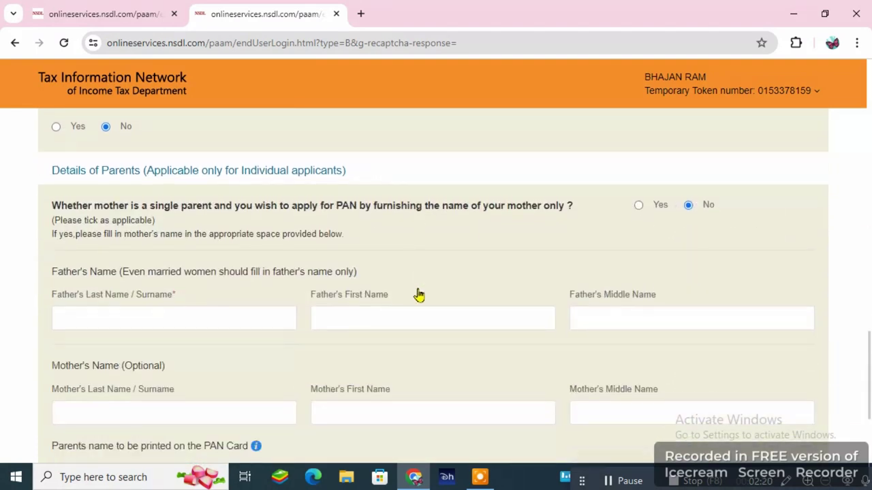
left_click(228, 293)
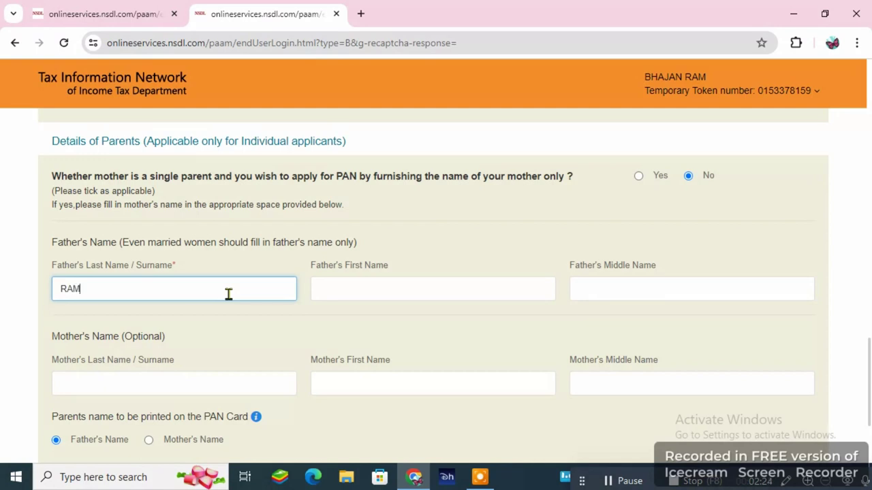
left_click(421, 291)
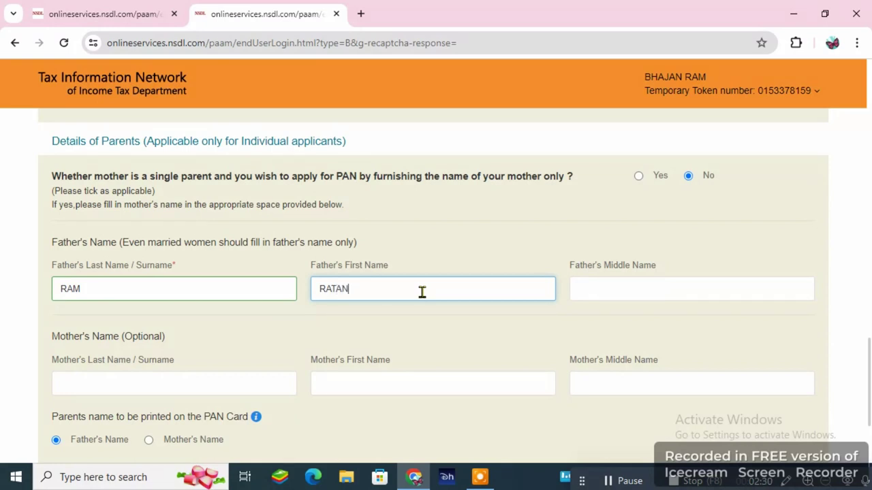
scroll(280, 294, "down", 2)
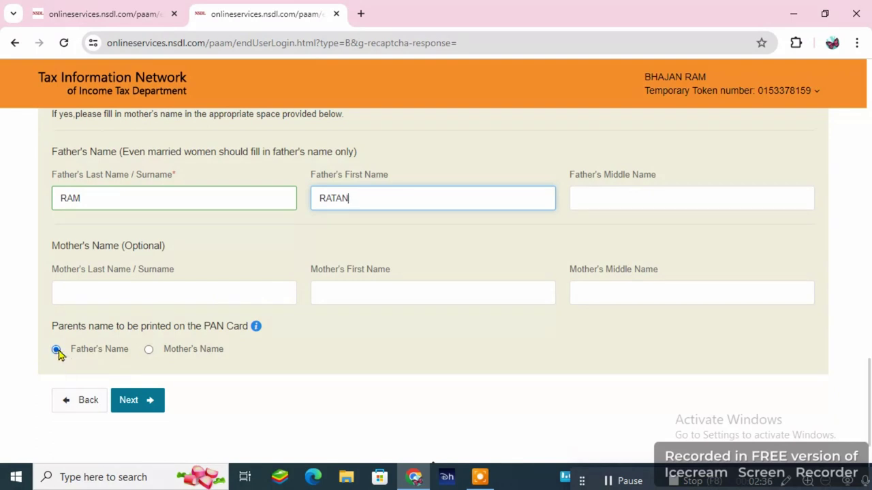
left_click(140, 409)
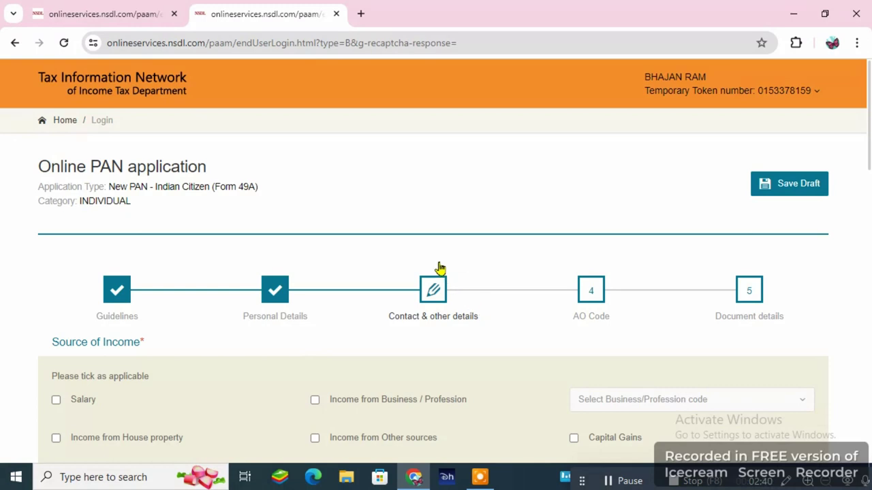
Mark Income from Other sources as the applicant's source of income
scroll(439, 269, "down", 2)
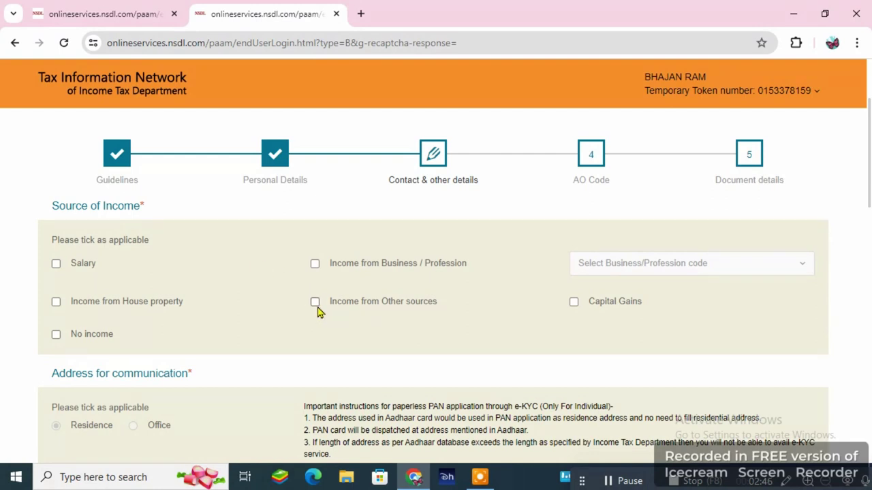
left_click(315, 303)
scroll(402, 292, "down", 1)
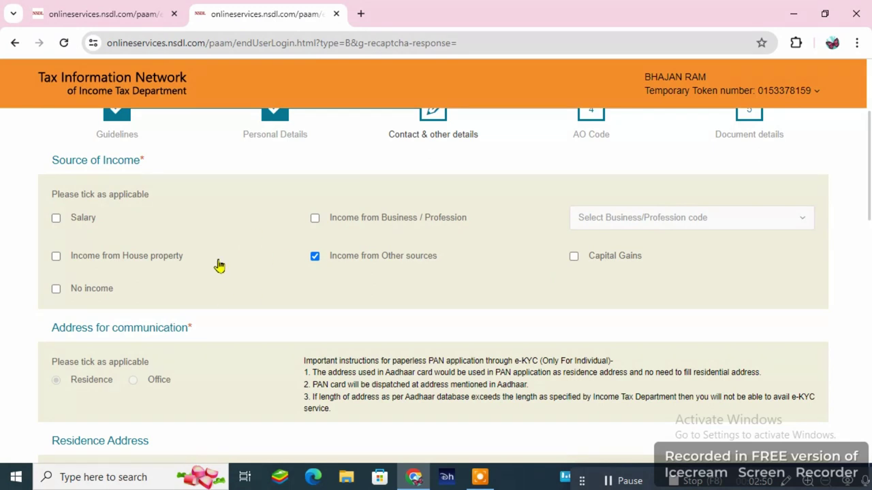
Choose INDIA (91) as the country code for the telephone details and continue to the AO Code section
scroll(243, 272, "down", 2)
scroll(303, 263, "down", 7)
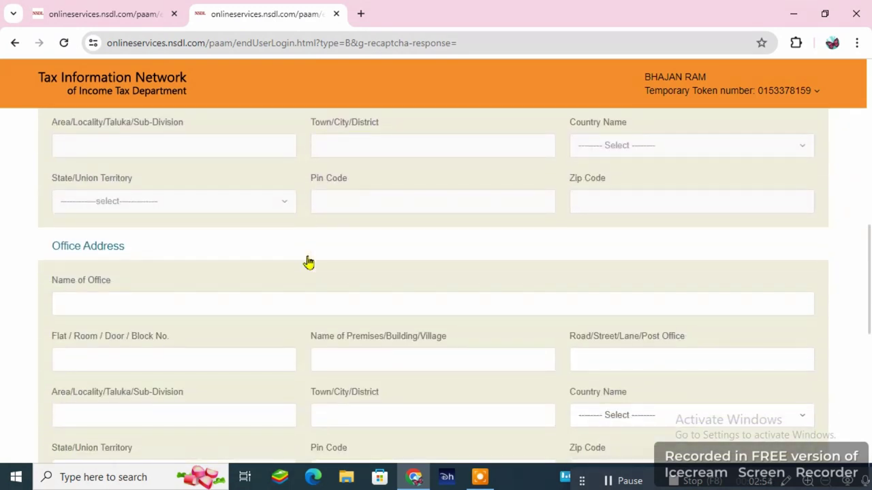
scroll(307, 262, "down", 5)
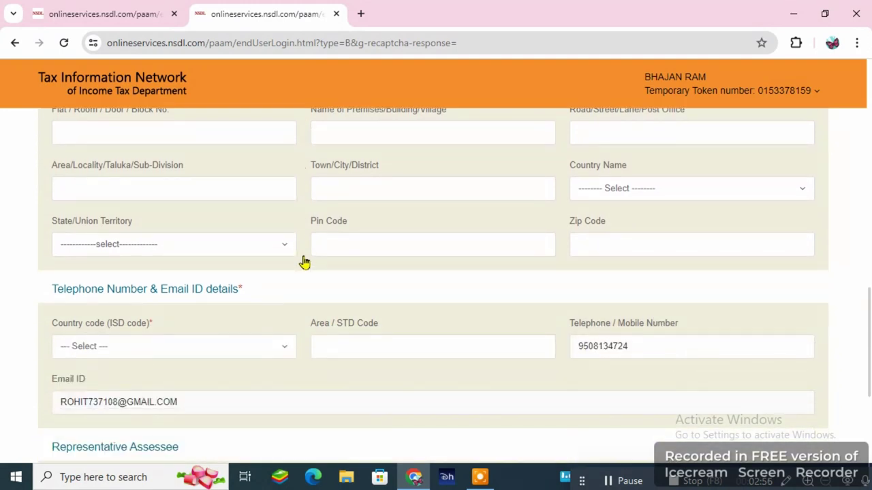
scroll(305, 263, "down", 2)
left_click(273, 255)
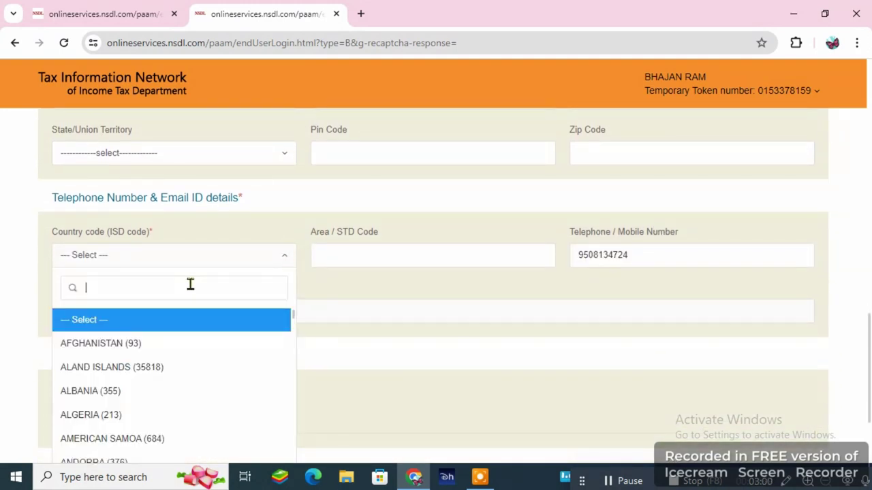
type("91")
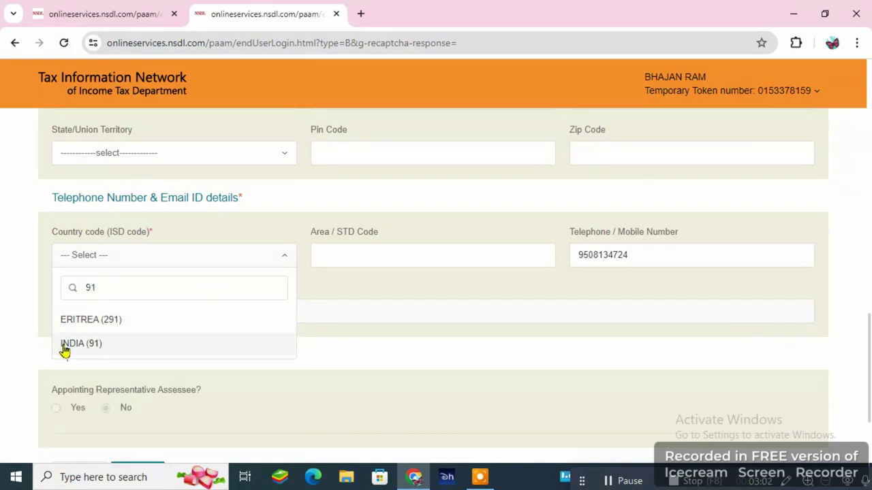
left_click(65, 348)
scroll(312, 254, "down", 3)
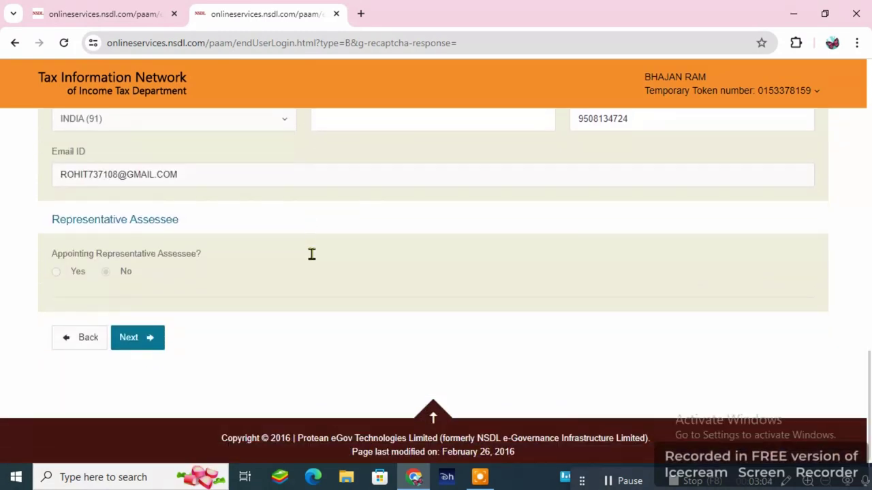
left_click(124, 342)
Fetch the AO codes for Indian Citizens with BIHAR as the state and ARA as the city
scroll(444, 200, "down", 2)
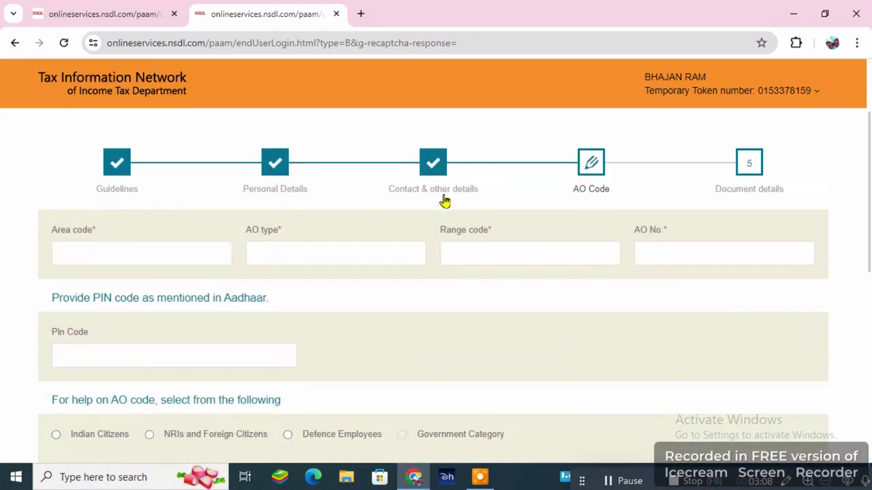
scroll(444, 201, "down", 1)
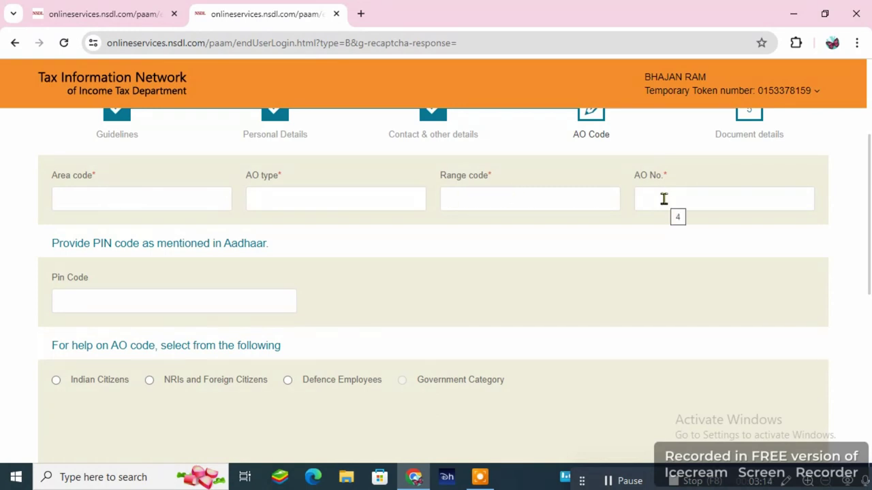
scroll(281, 208, "down", 2)
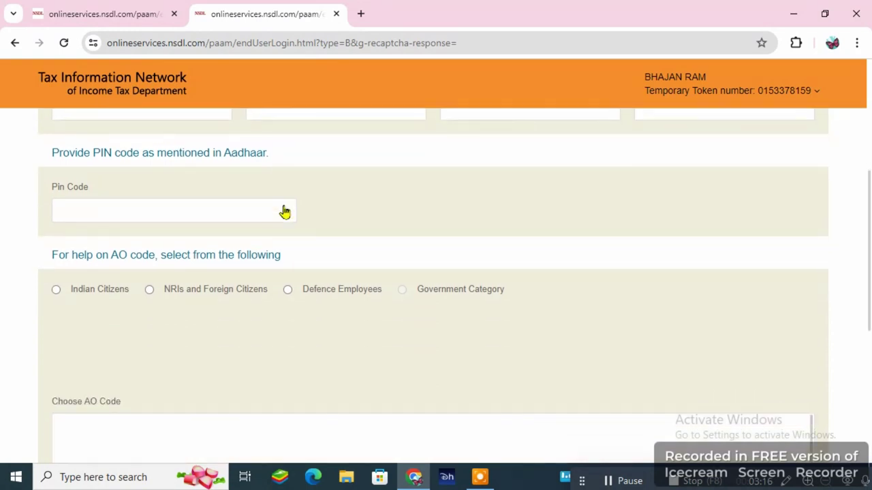
left_click(57, 291)
scroll(394, 227, "down", 2)
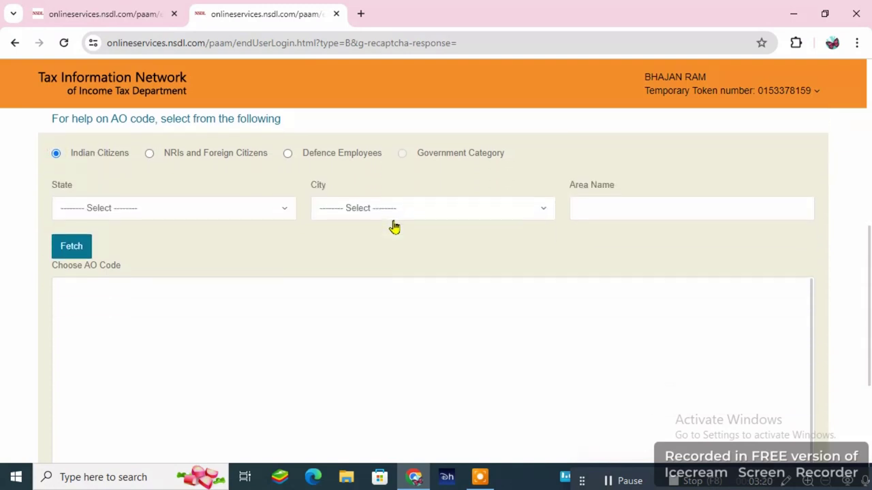
left_click(238, 213)
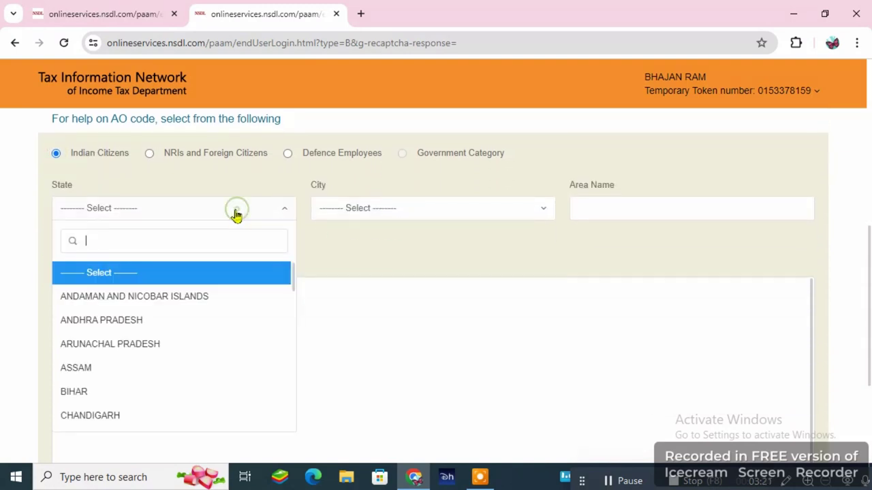
left_click(79, 393)
left_click(418, 217)
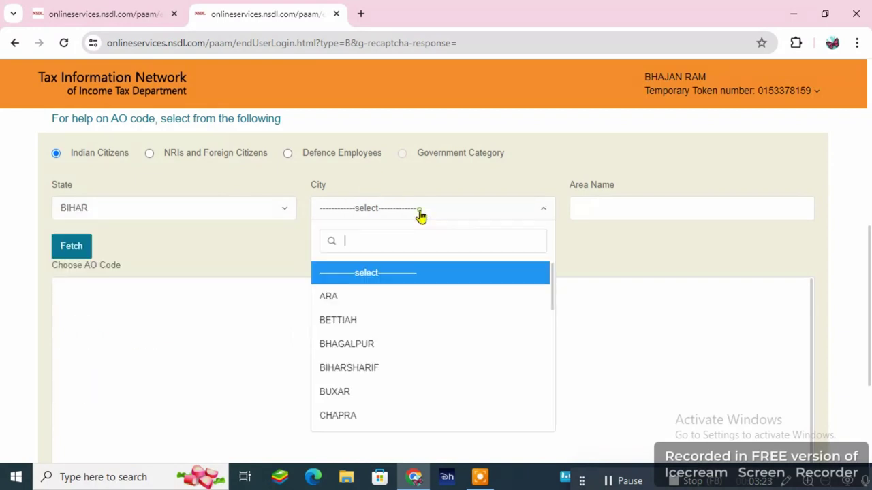
left_click(347, 300)
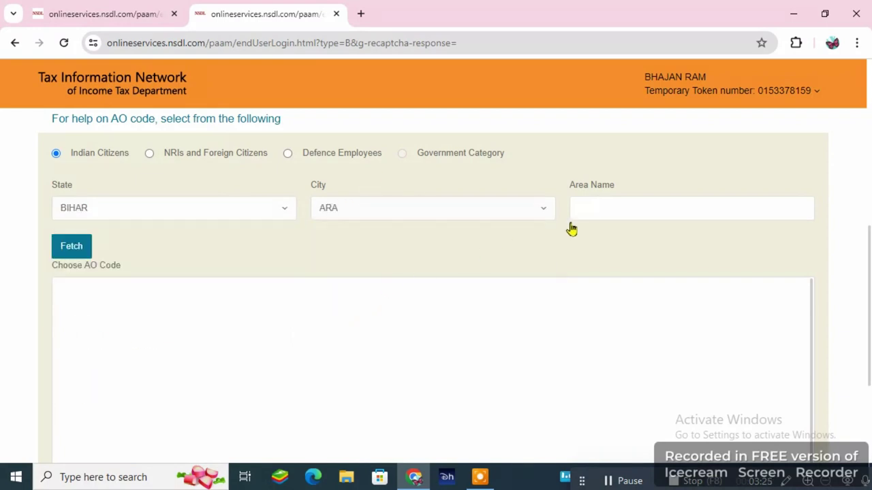
left_click(71, 252)
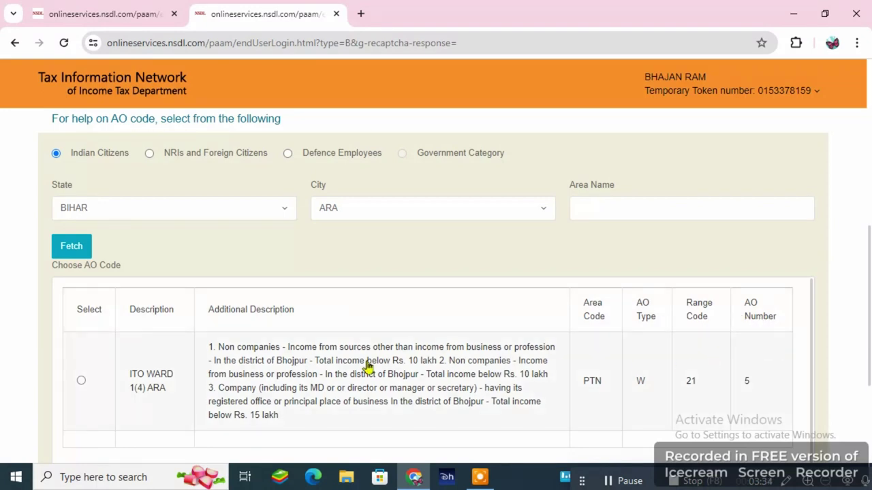
Select the AO code entry for ITO WARD 1(4) ARA and continue to the document details
left_click(81, 383)
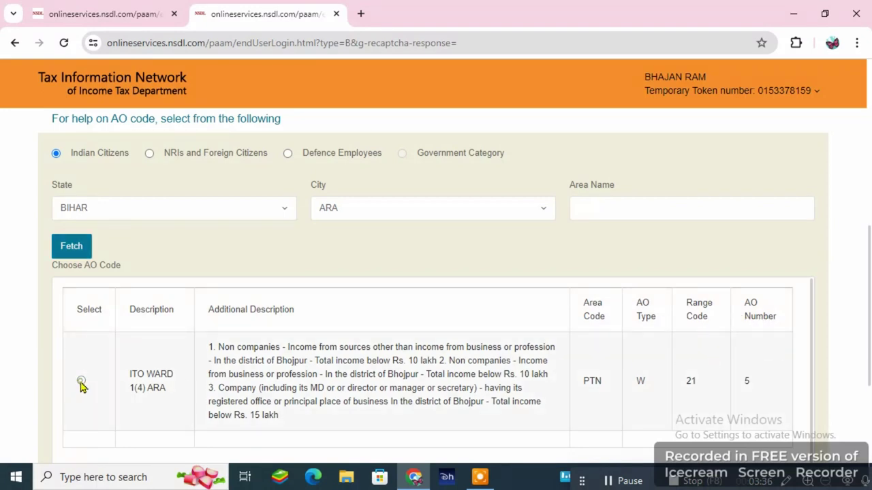
scroll(507, 346, "down", 3)
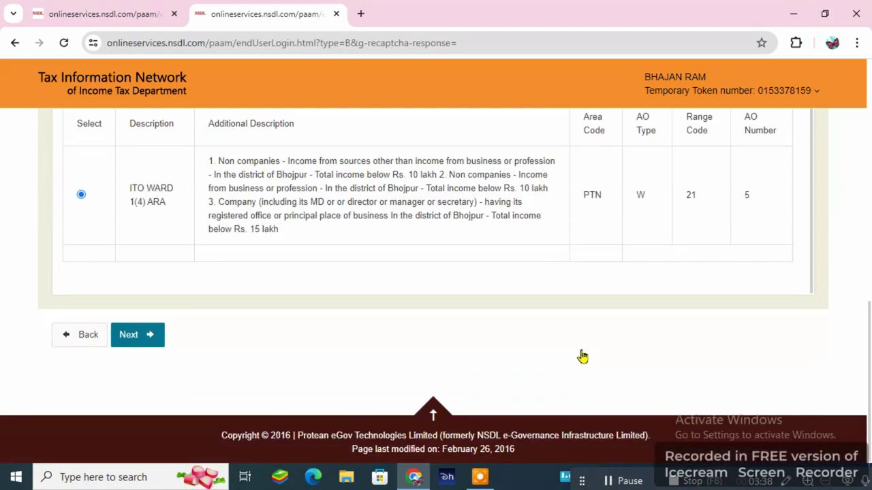
left_click(139, 335)
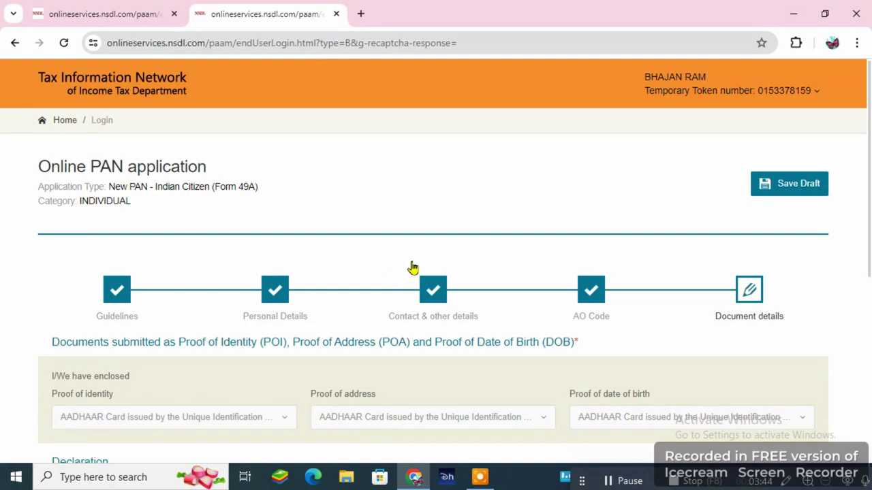
Complete the declaration with Himself/Herself as the capacity and ARA as the place, and submit the application form
scroll(413, 268, "down", 2)
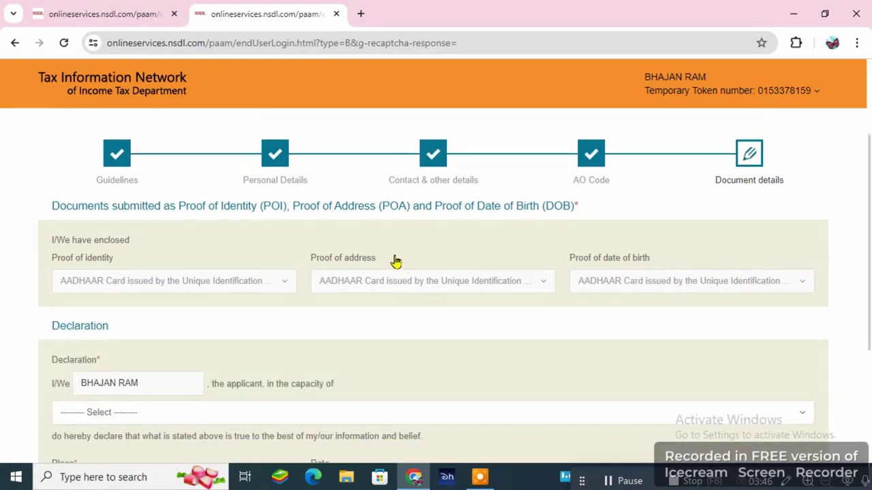
scroll(391, 262, "down", 1)
left_click(190, 325)
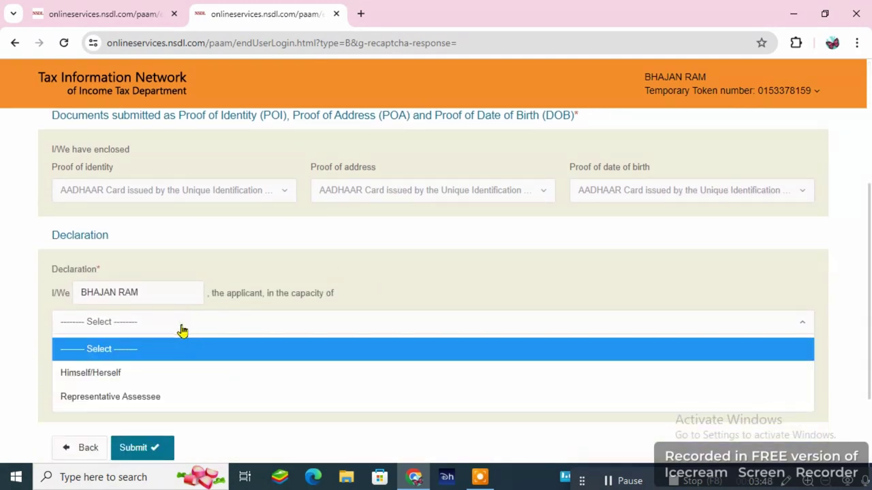
left_click(120, 379)
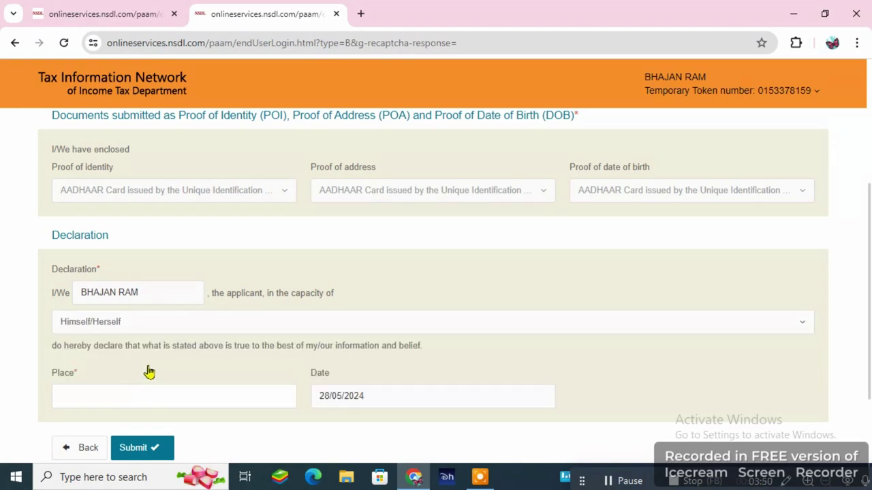
scroll(340, 310, "down", 2)
left_click(236, 285)
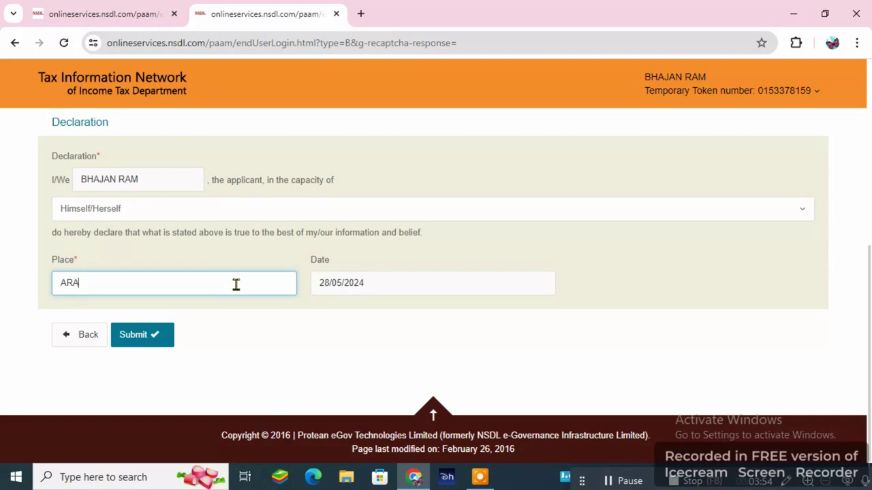
left_click(156, 340)
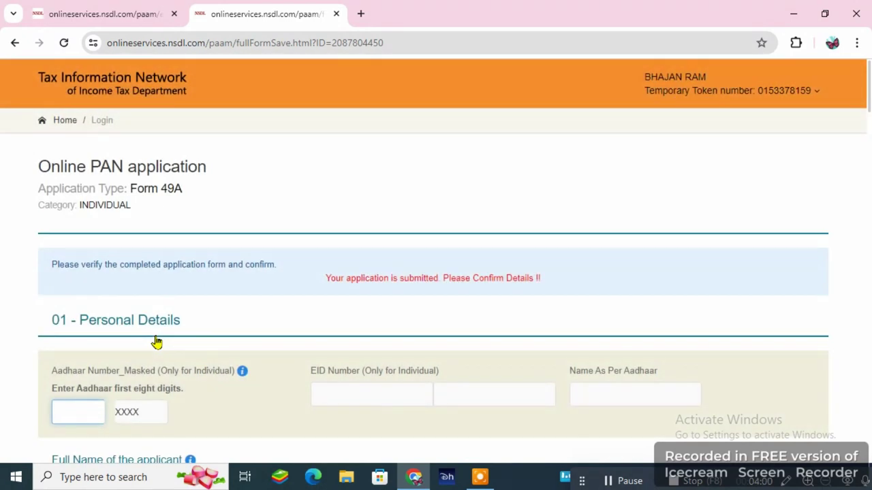
Enter the first eight digits of the Aadhaar number, then check the completed application through to the declaration and confirm it
scroll(170, 341, "down", 1)
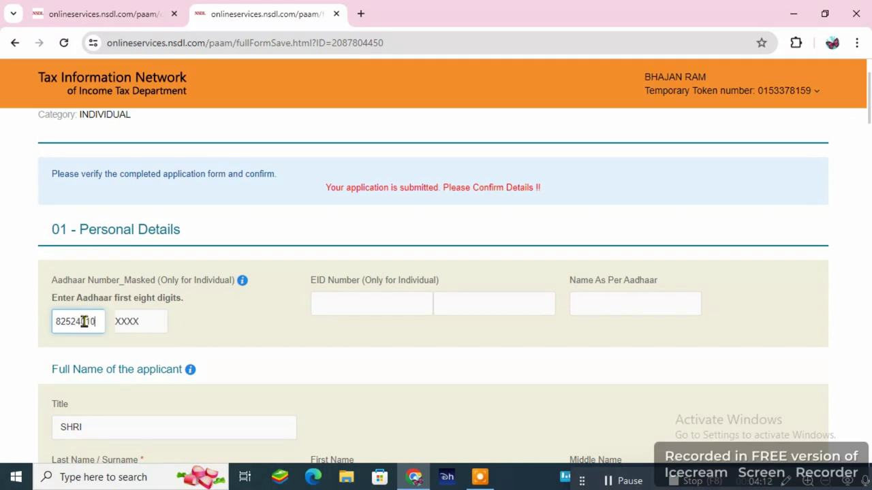
scroll(282, 327, "down", 3)
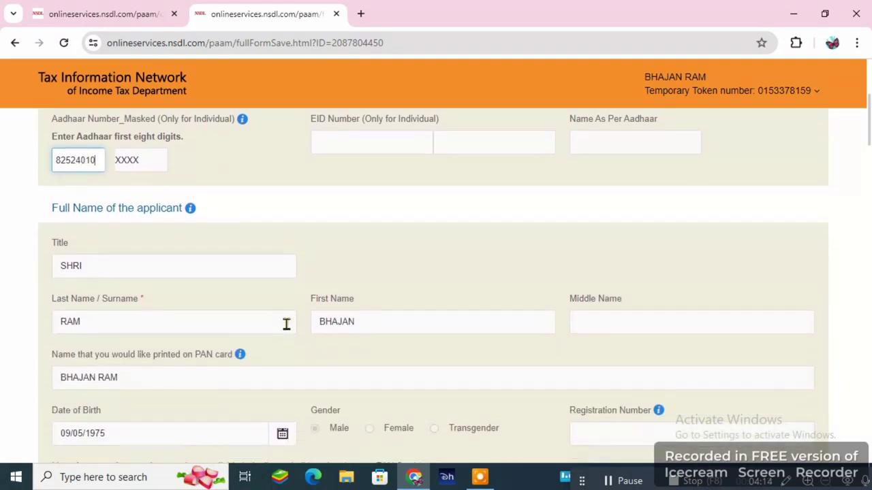
scroll(286, 324, "down", 1)
scroll(286, 324, "down", 1)
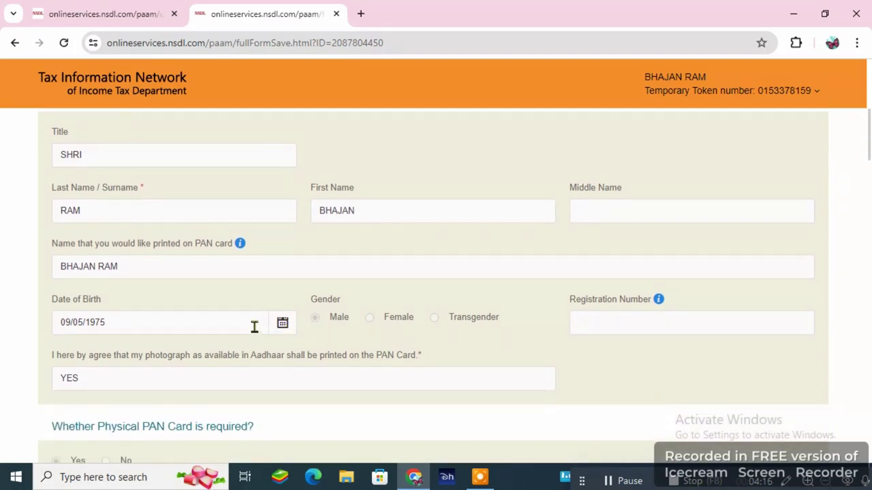
scroll(253, 327, "down", 3)
scroll(244, 324, "down", 8)
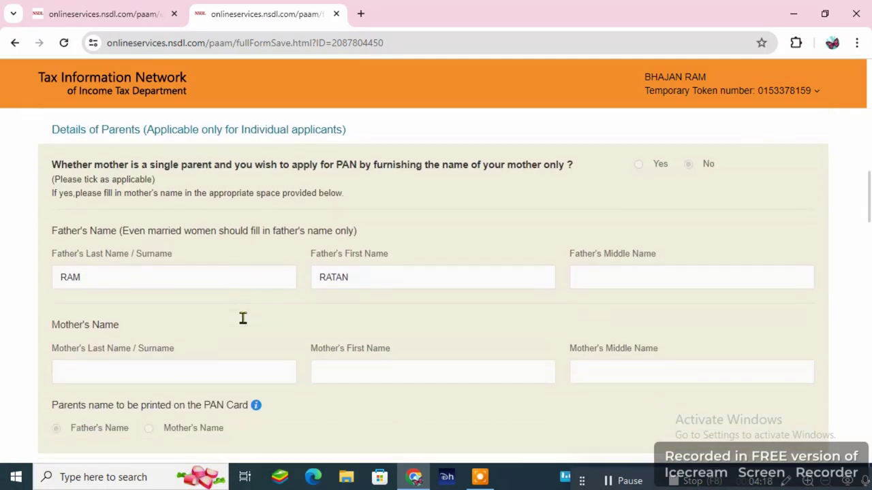
scroll(244, 325, "down", 13)
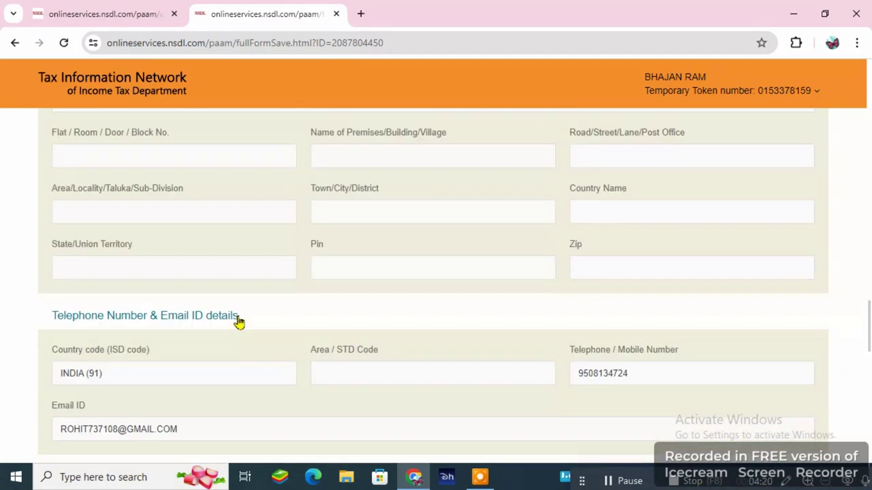
scroll(239, 334, "down", 5)
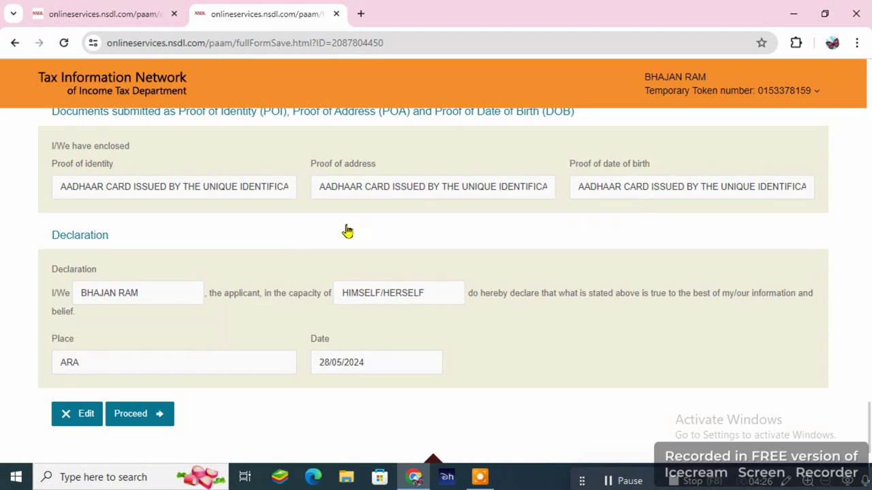
left_click(142, 418)
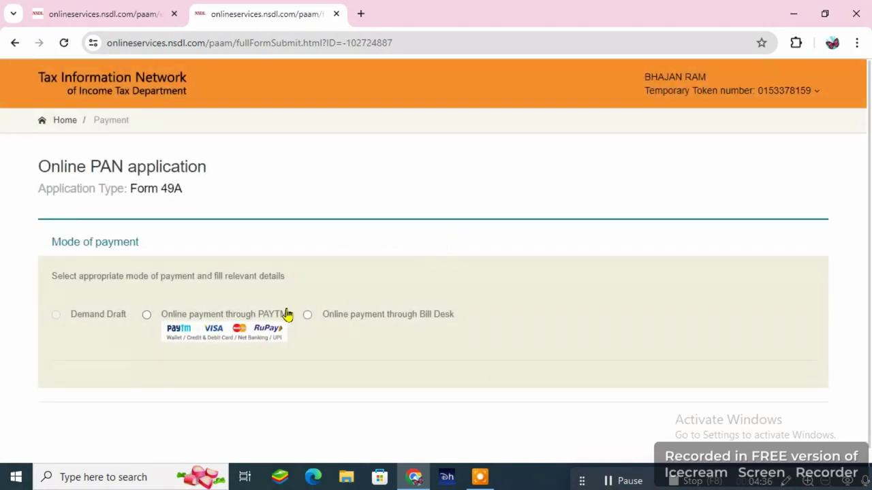
Choose online payment through PAYTM, agree to the terms of service, and proceed to payment
left_click(149, 318)
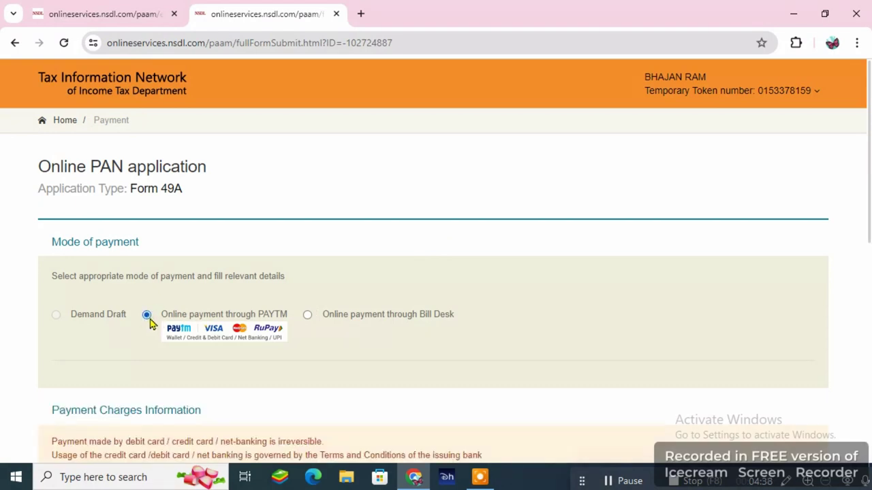
scroll(332, 314, "down", 4)
scroll(278, 307, "down", 2)
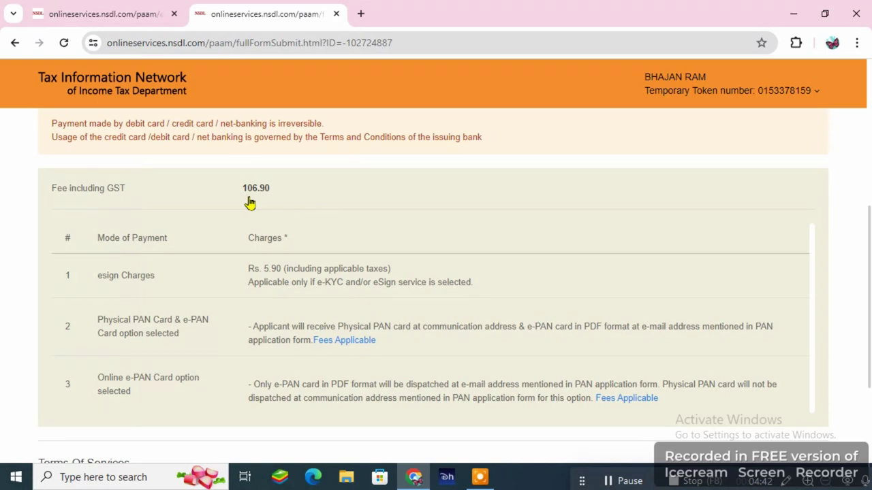
scroll(269, 238, "down", 3)
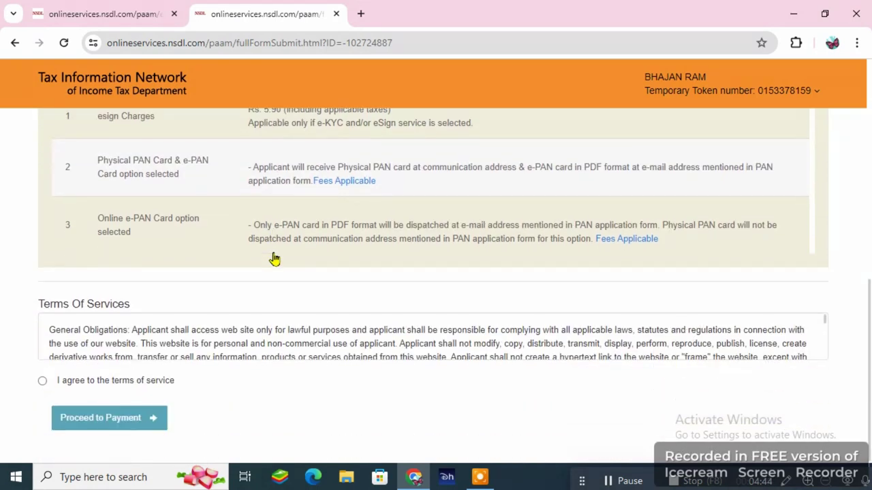
left_click(43, 381)
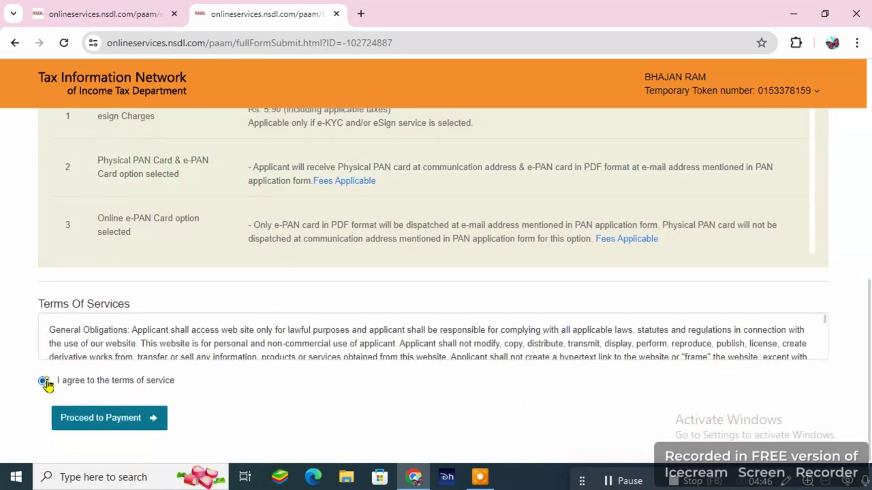
left_click(94, 421)
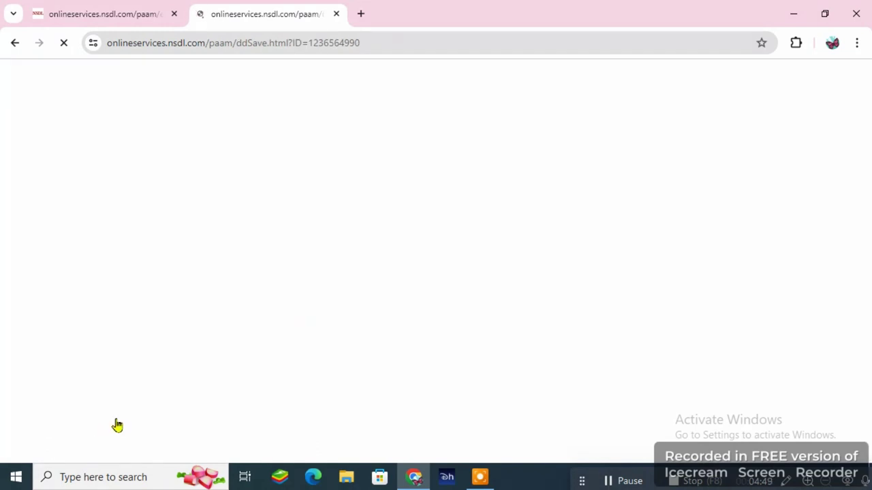
Confirm the PAN application fee payment and look through the payment options offered by Paytm
scroll(333, 300, "down", 2)
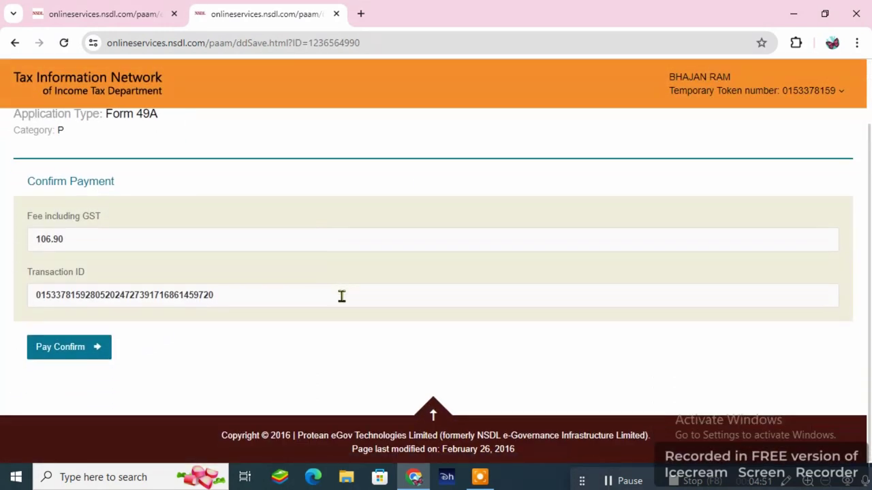
left_click(87, 358)
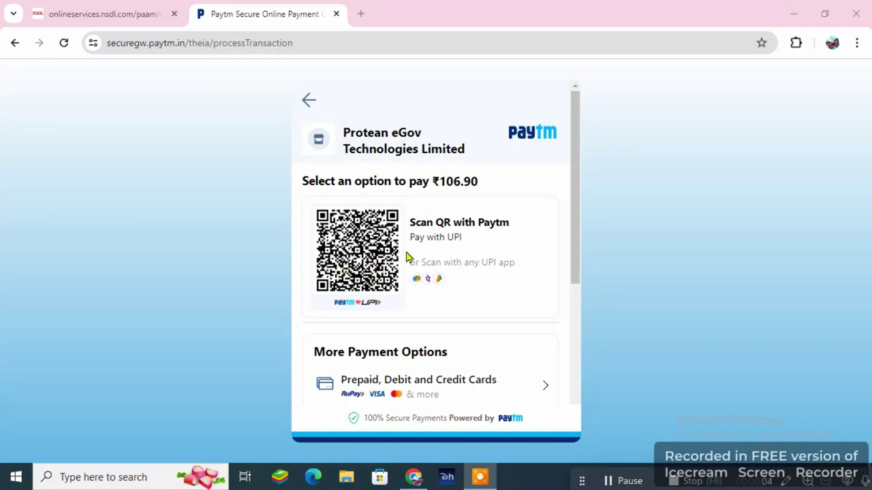
scroll(484, 273, "down", 2)
scroll(495, 280, "down", 2)
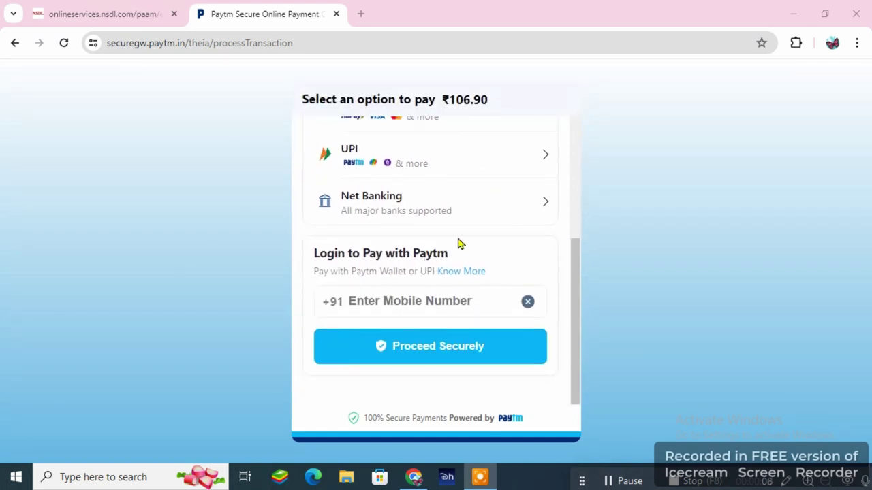
scroll(460, 243, "up", 4)
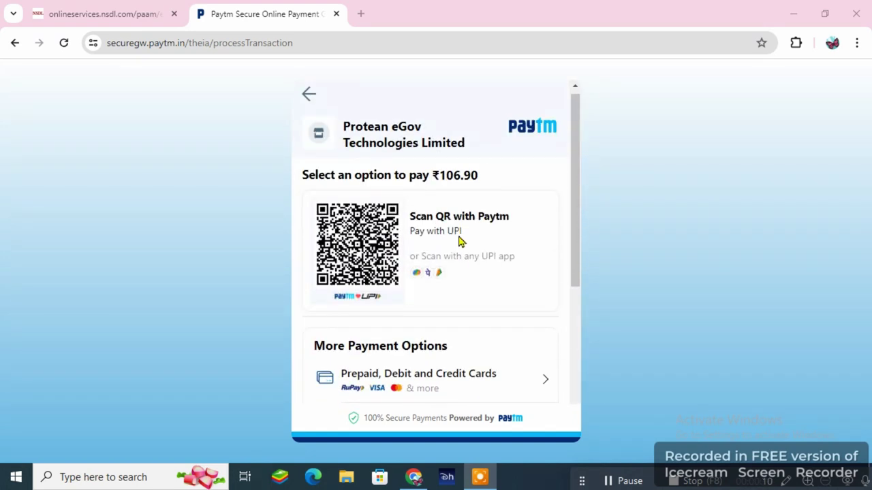